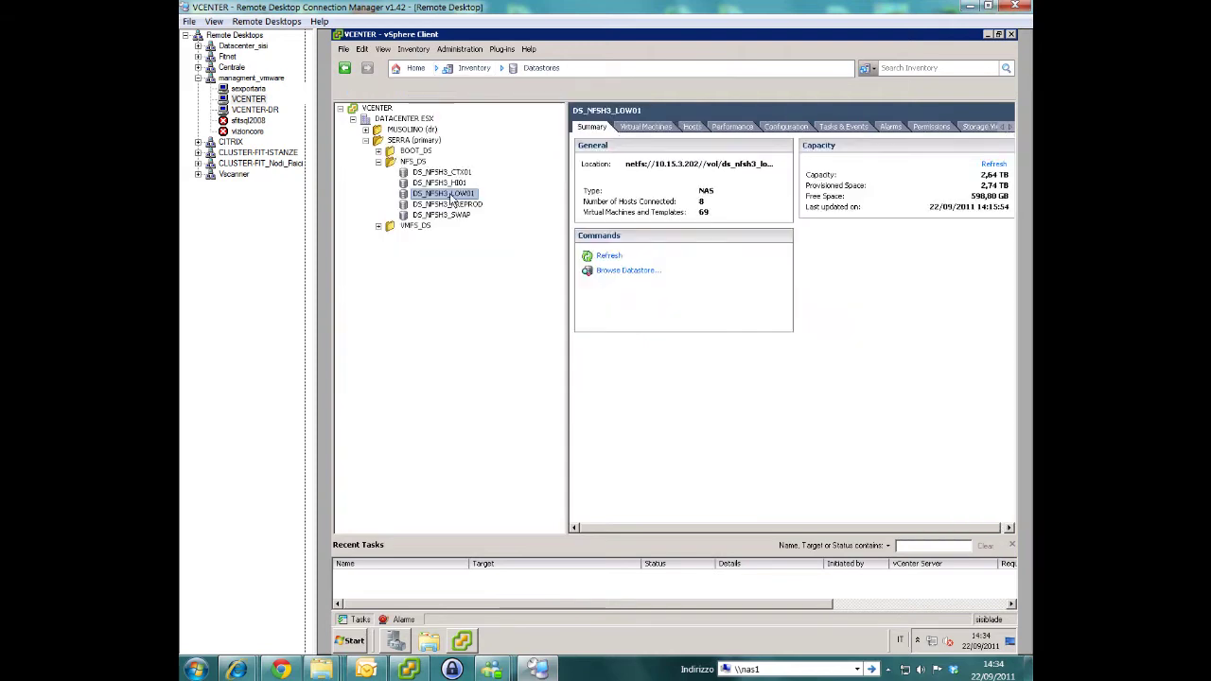
- In the Networking inventory, list the virtual machines on the Lan_centrale port group and select the Intranet VM
click(485, 71)
mouse_move(491, 94)
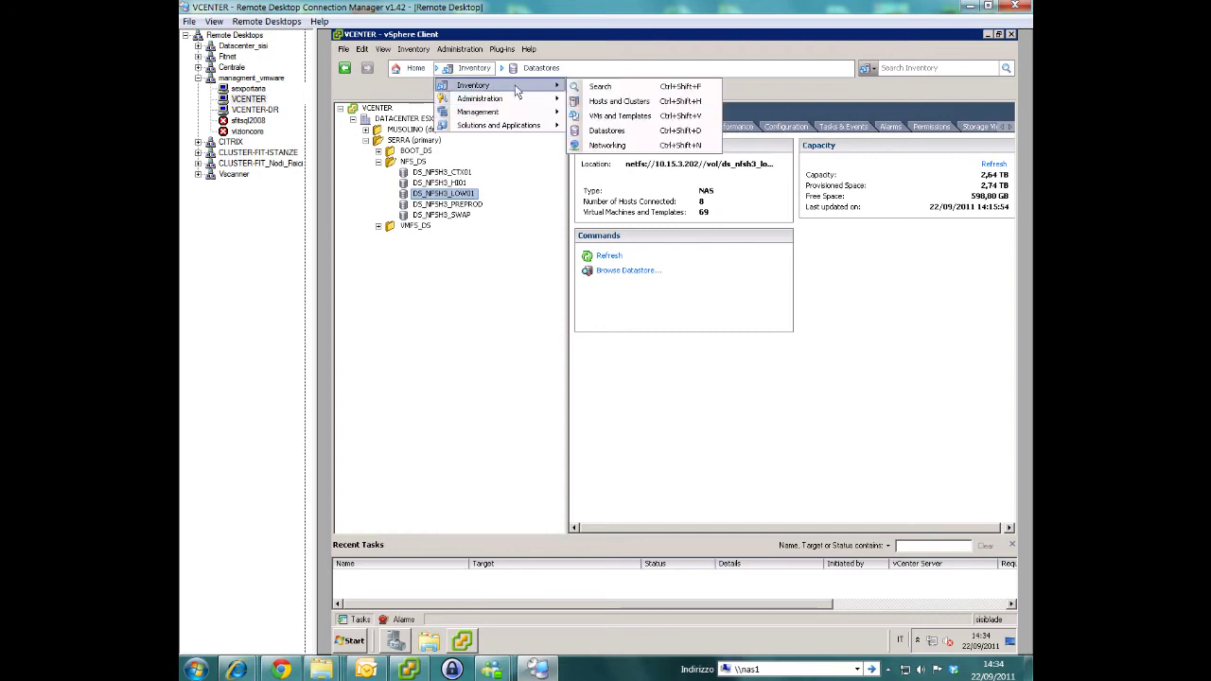
click(590, 151)
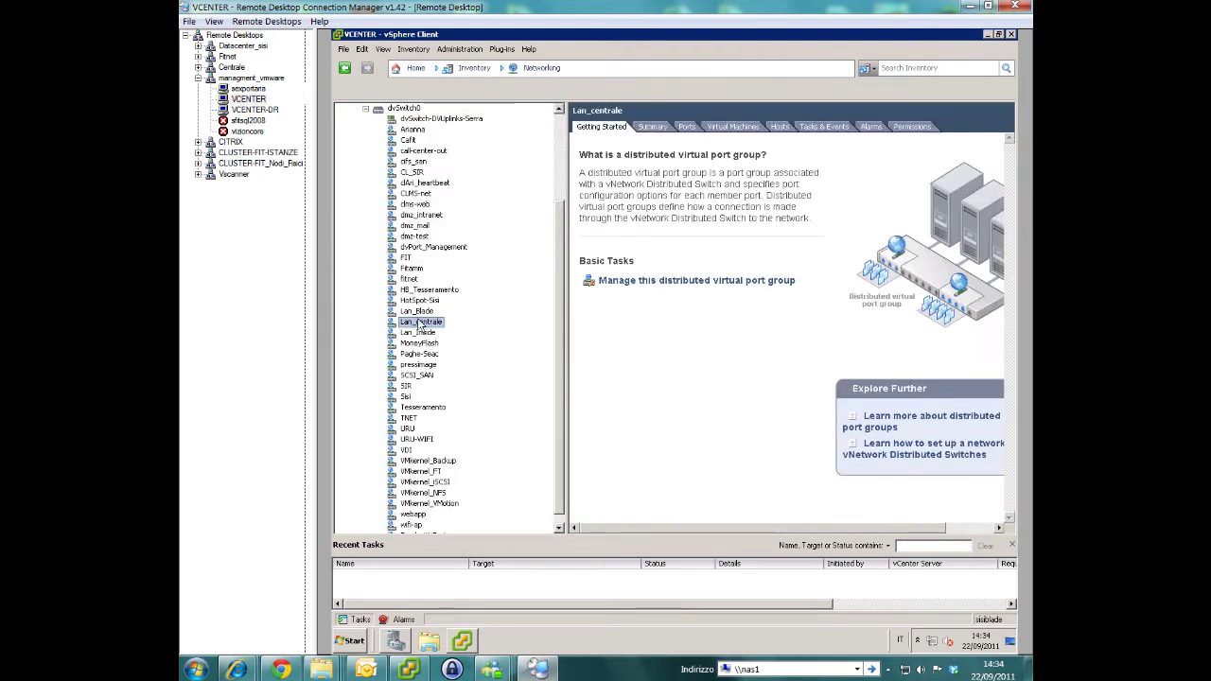
click(733, 126)
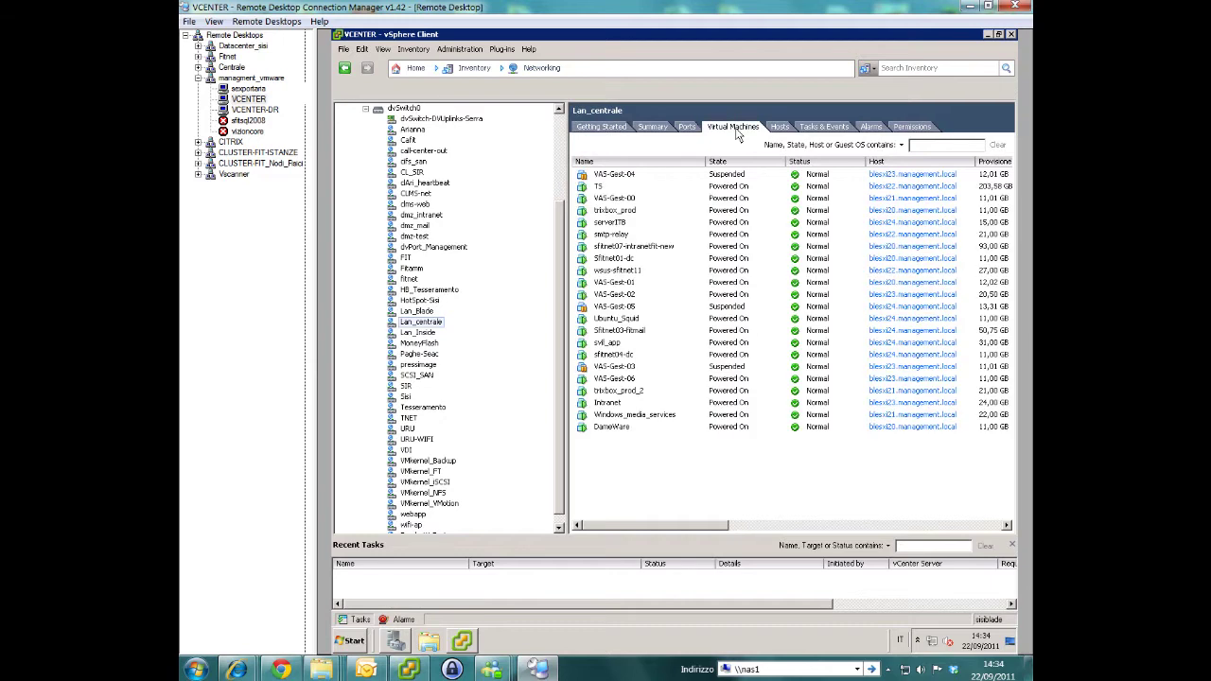
click(611, 402)
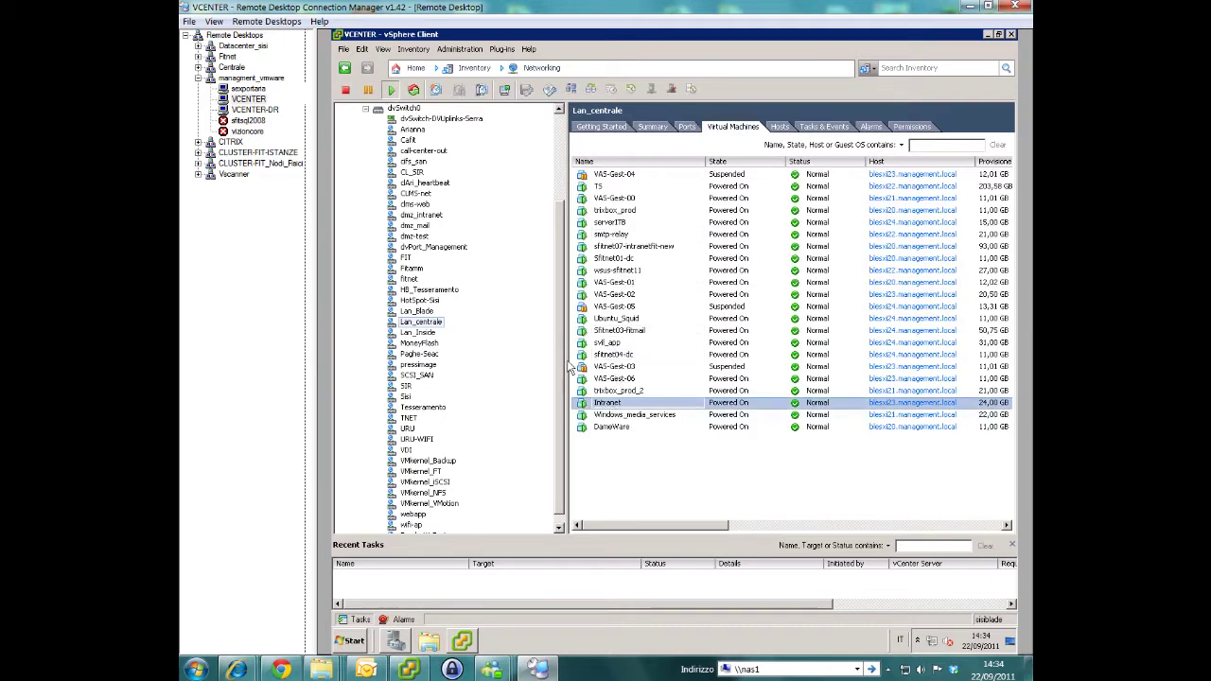
- Switch to the VCENTER-DR session and view the Cluster MUSOLINO (dr site) summary and the Datastores inventory
click(248, 110)
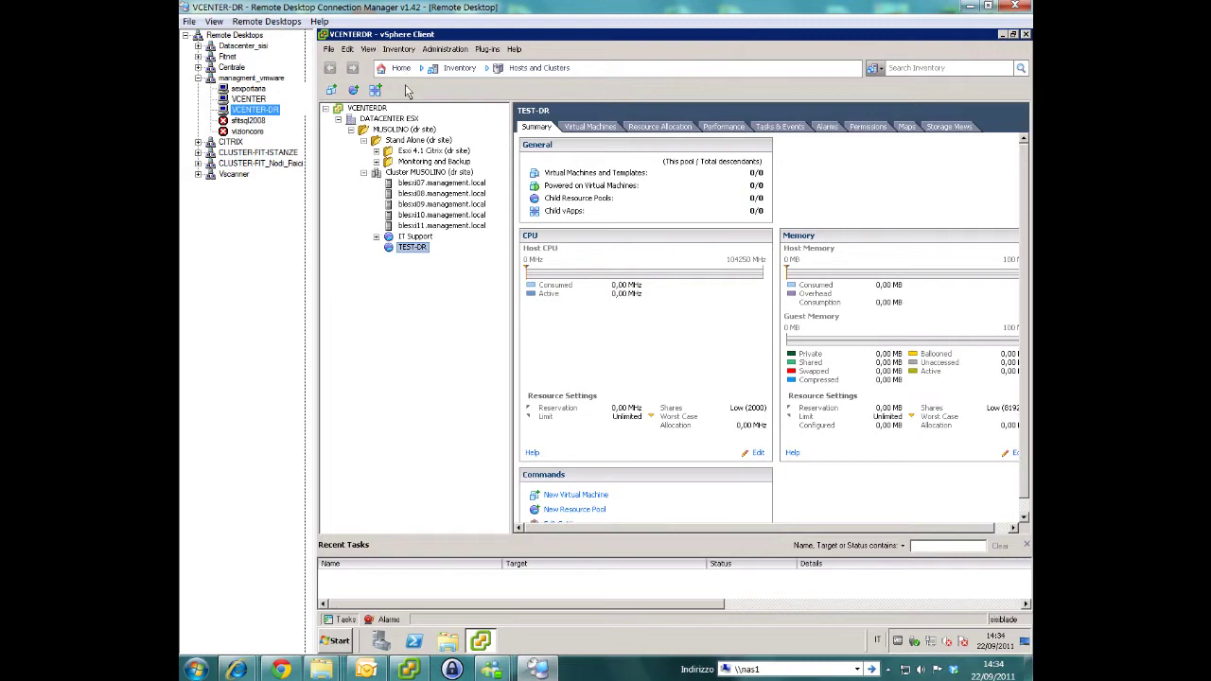
click(421, 173)
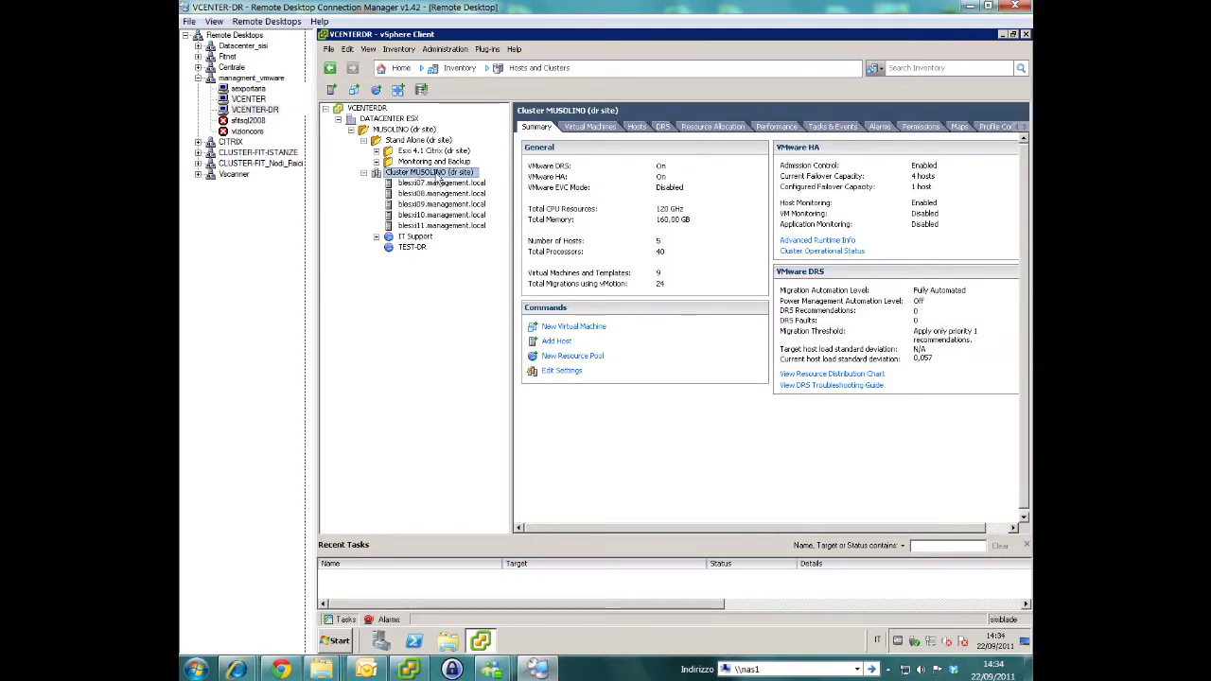
click(458, 72)
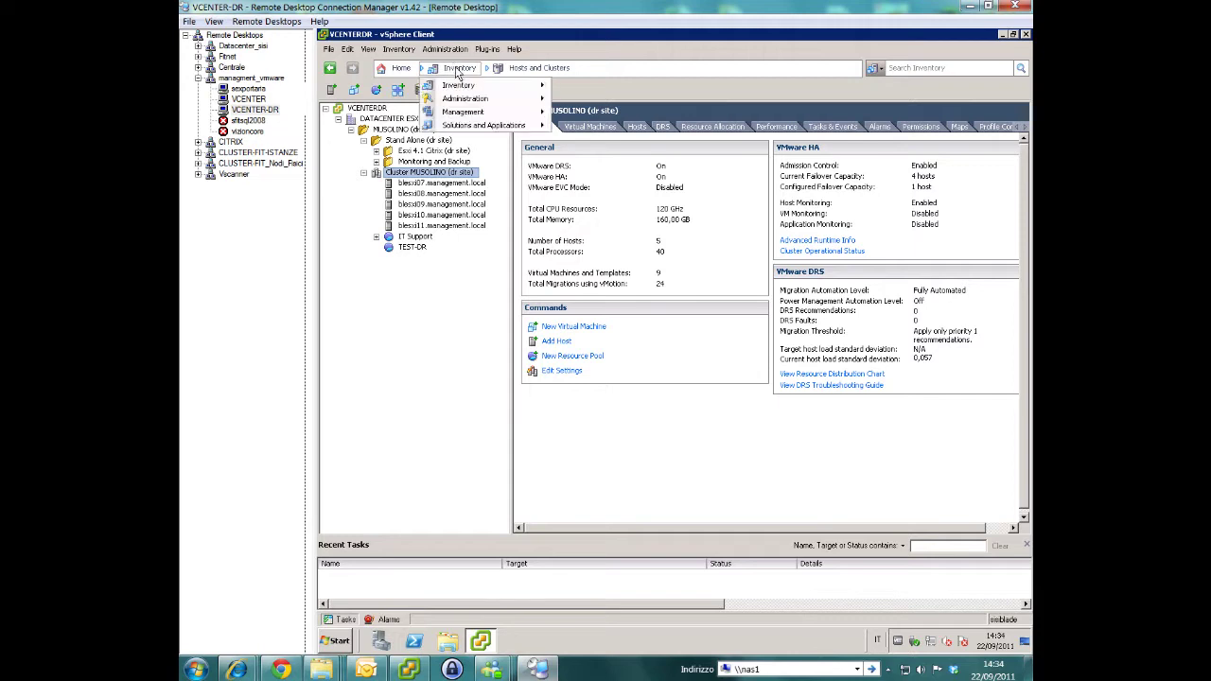
mouse_move(488, 88)
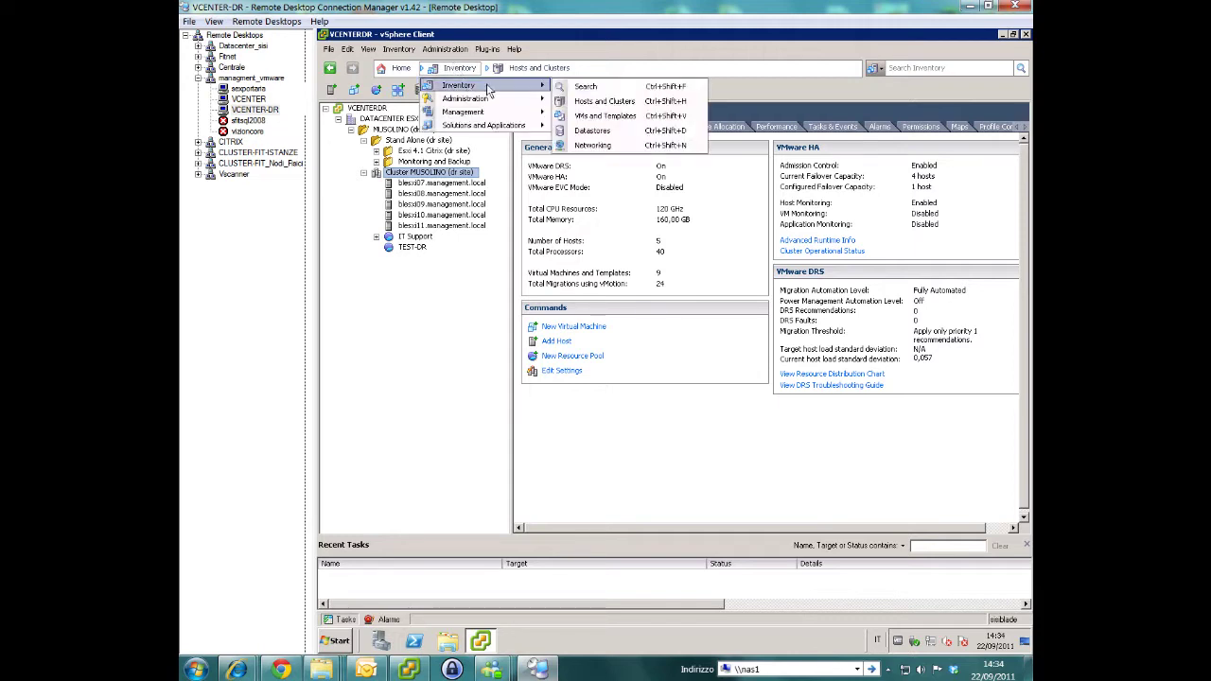
click(593, 129)
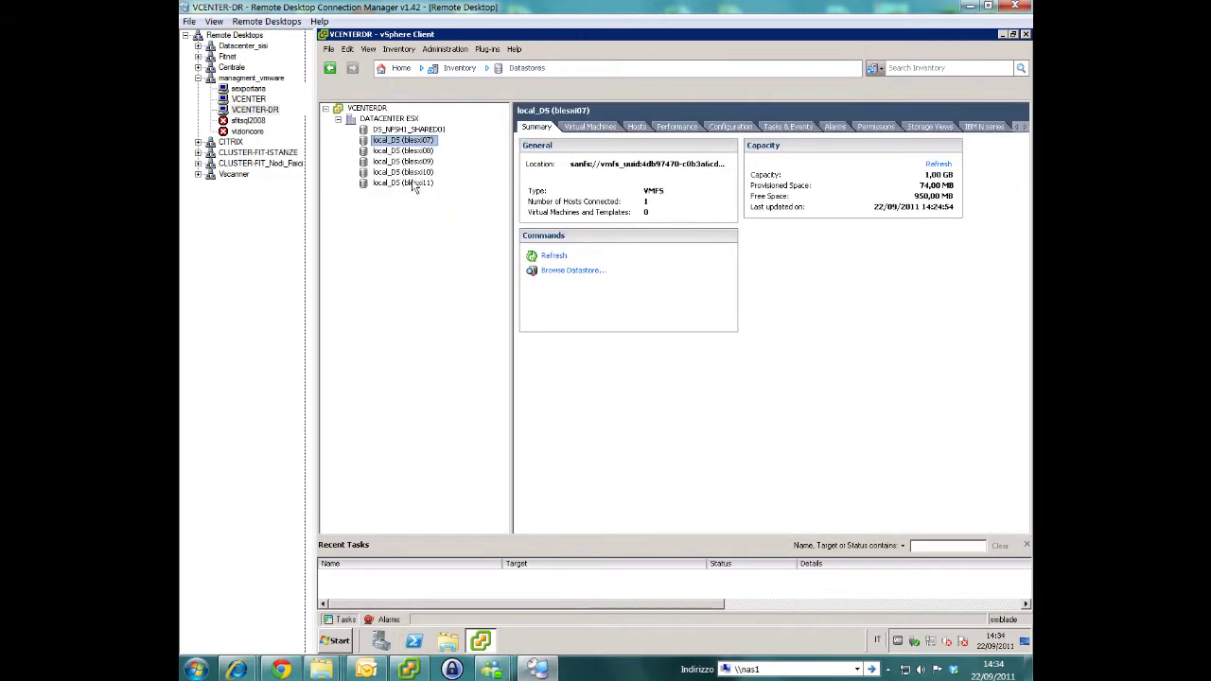
- List the virtual machines on Lan_centrale in VCENTER-DR's Networking inventory and compare them with the VCENTER session's list
click(474, 72)
mouse_move(496, 86)
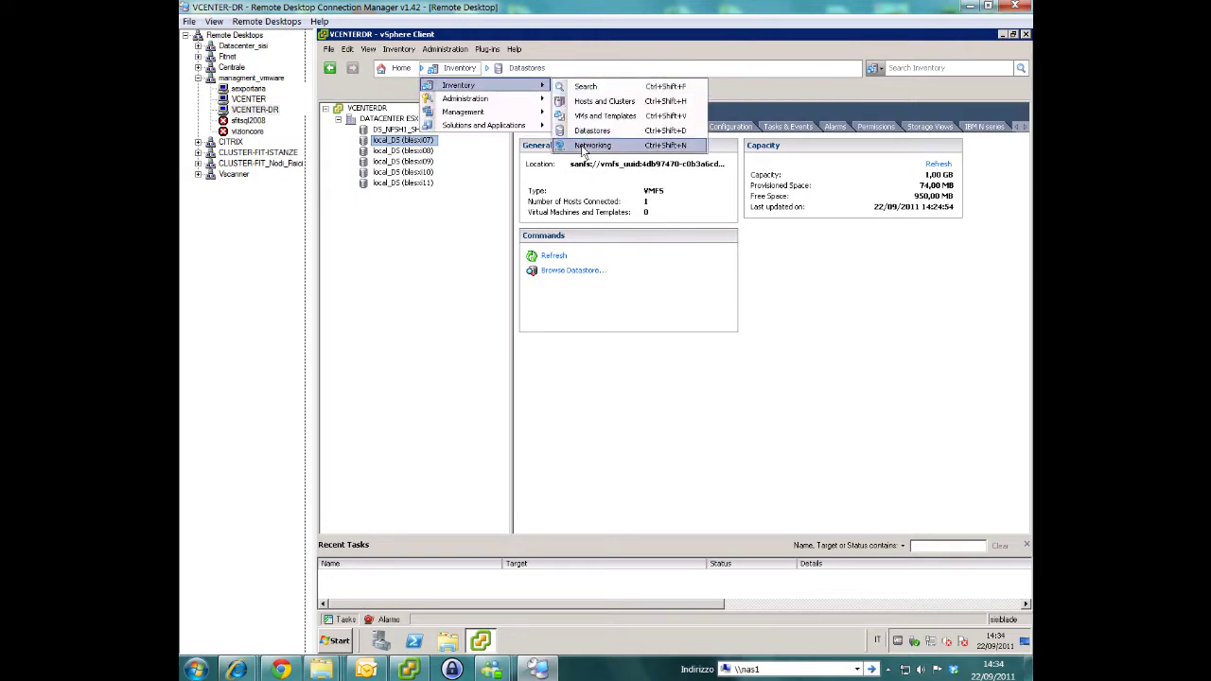
click(577, 144)
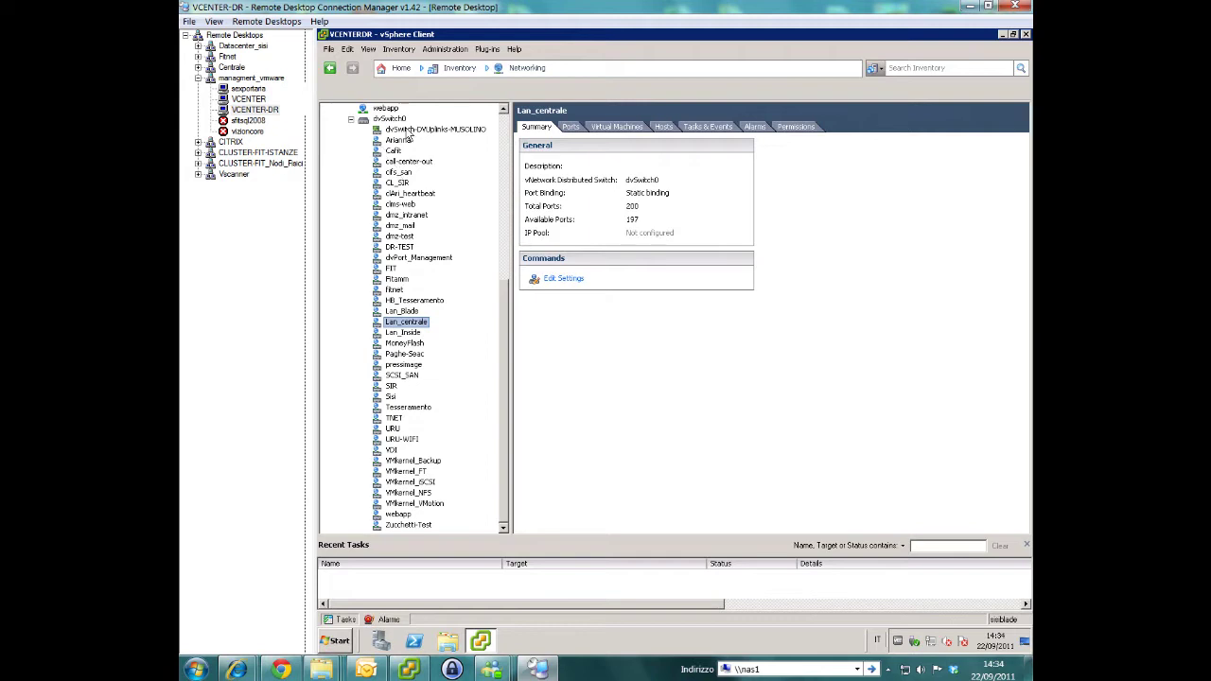
click(622, 127)
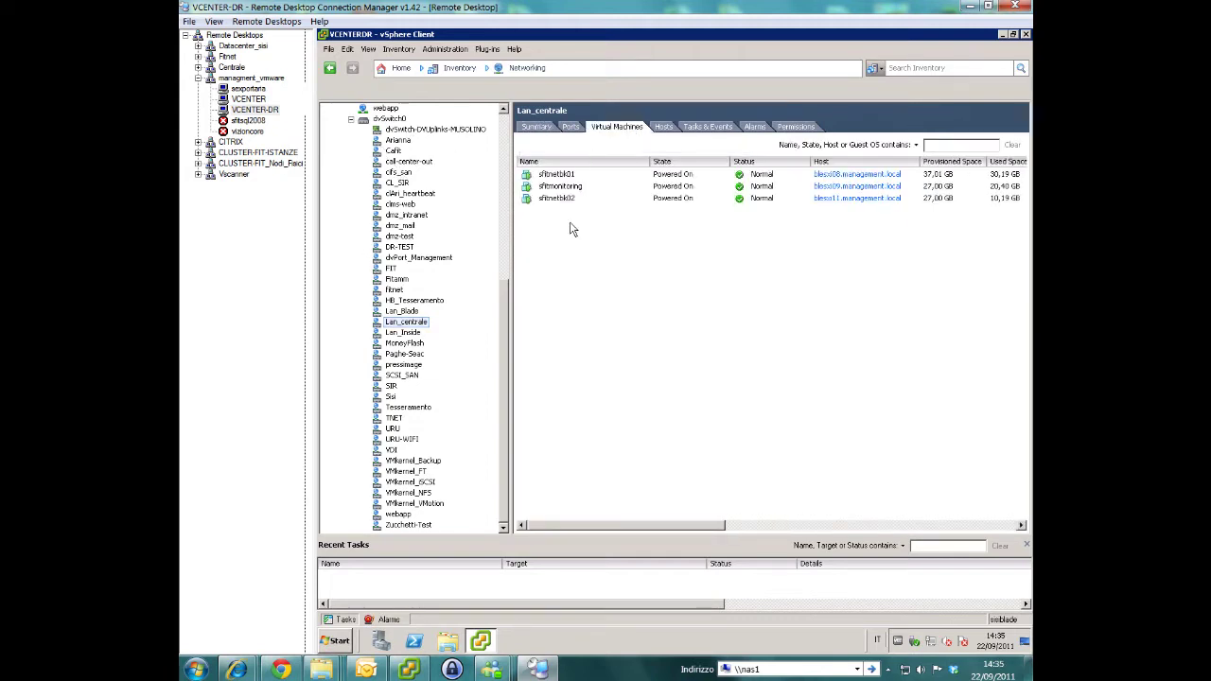
click(257, 100)
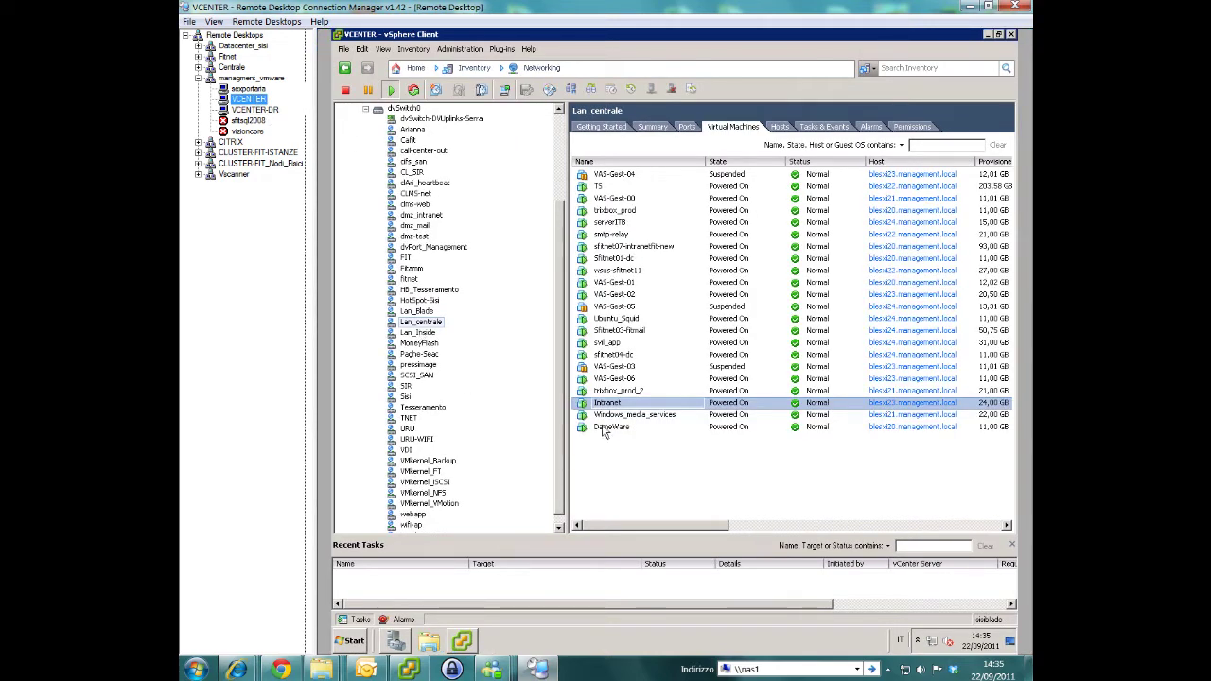
click(254, 111)
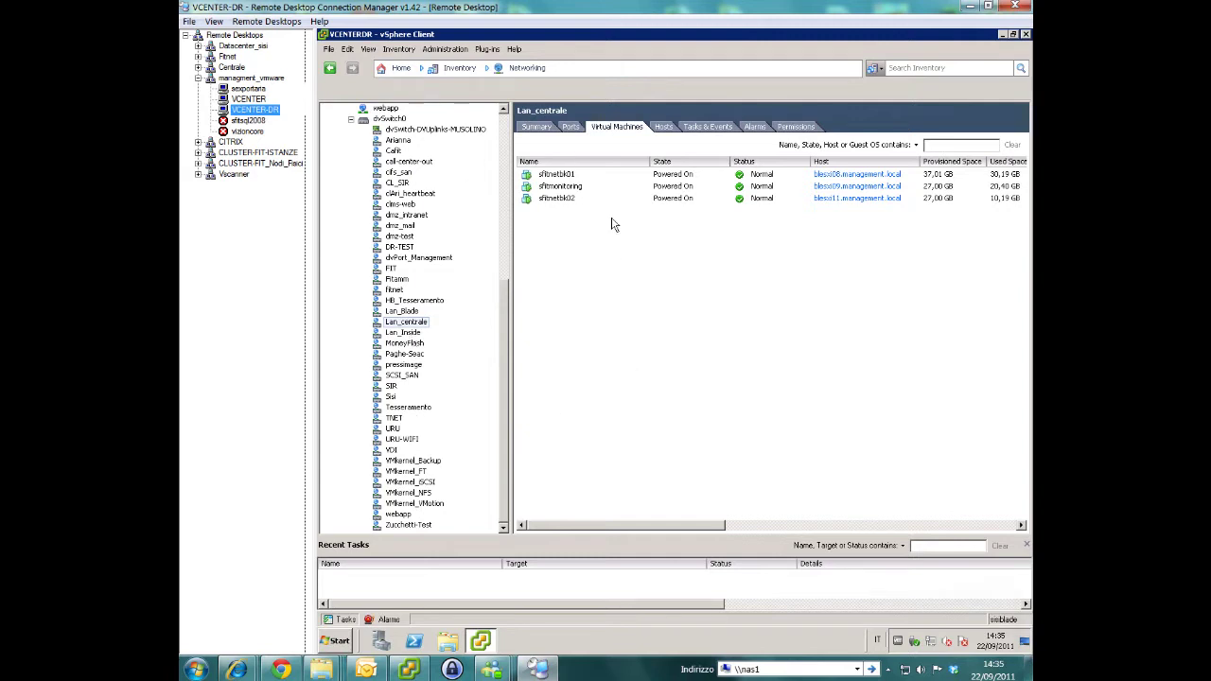
- Switch to the sexportaria remote session and dismiss its update notifications
click(251, 90)
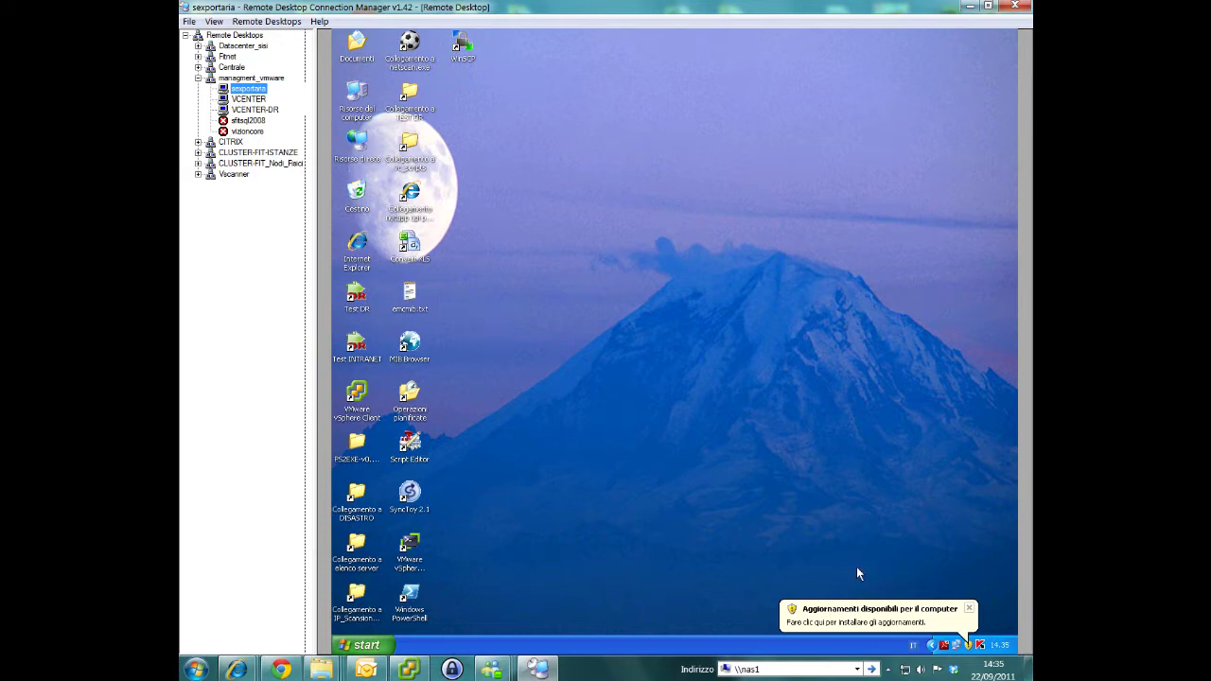
click(967, 608)
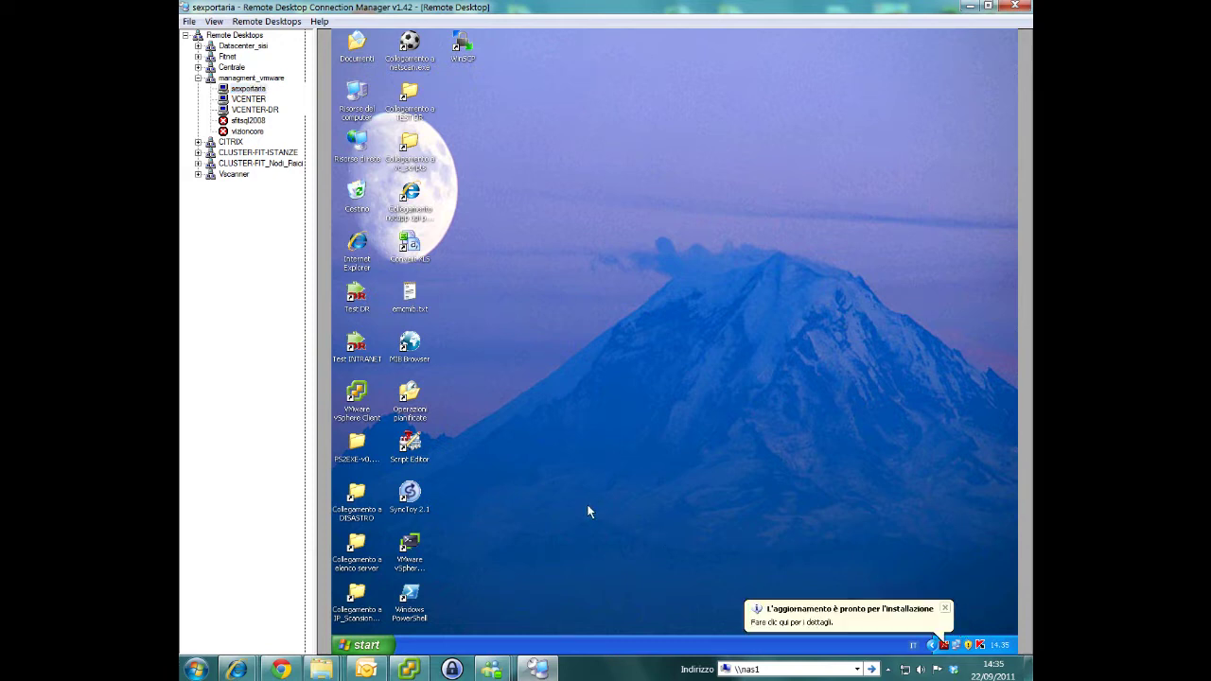
click(946, 620)
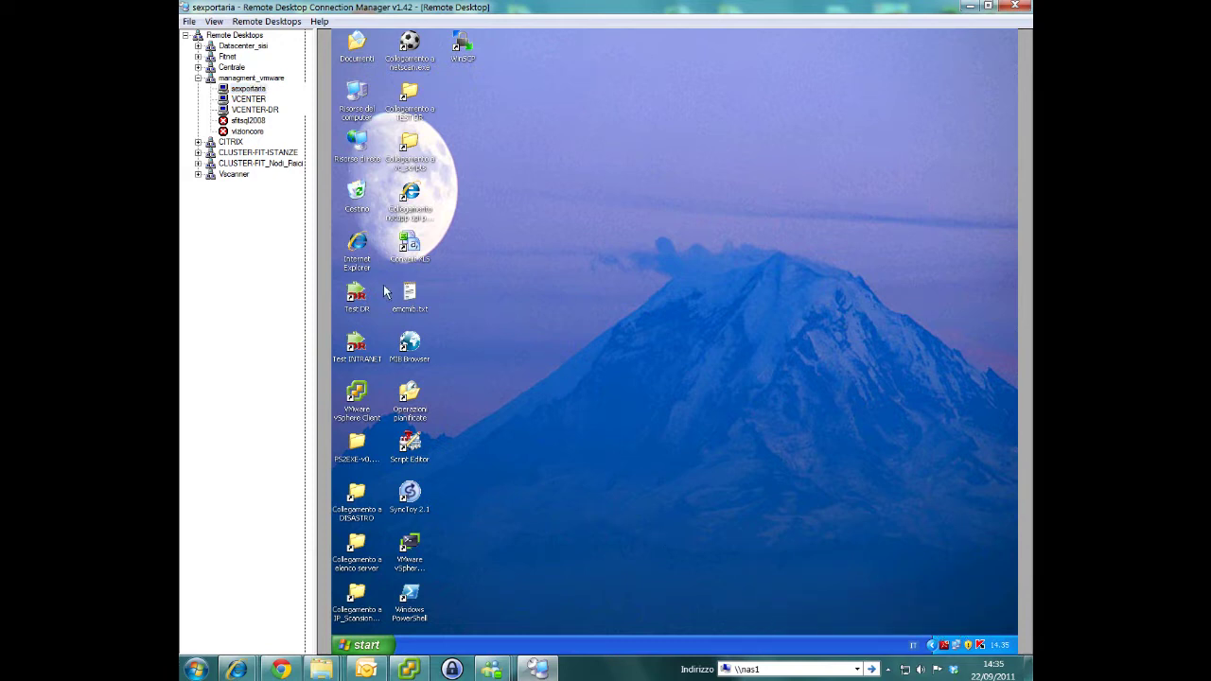
- Move the Test INTRANET shortcut to an empty area near the middle of the desktop and launch it
click(357, 310)
click(356, 345)
drag(409, 329, 680, 224)
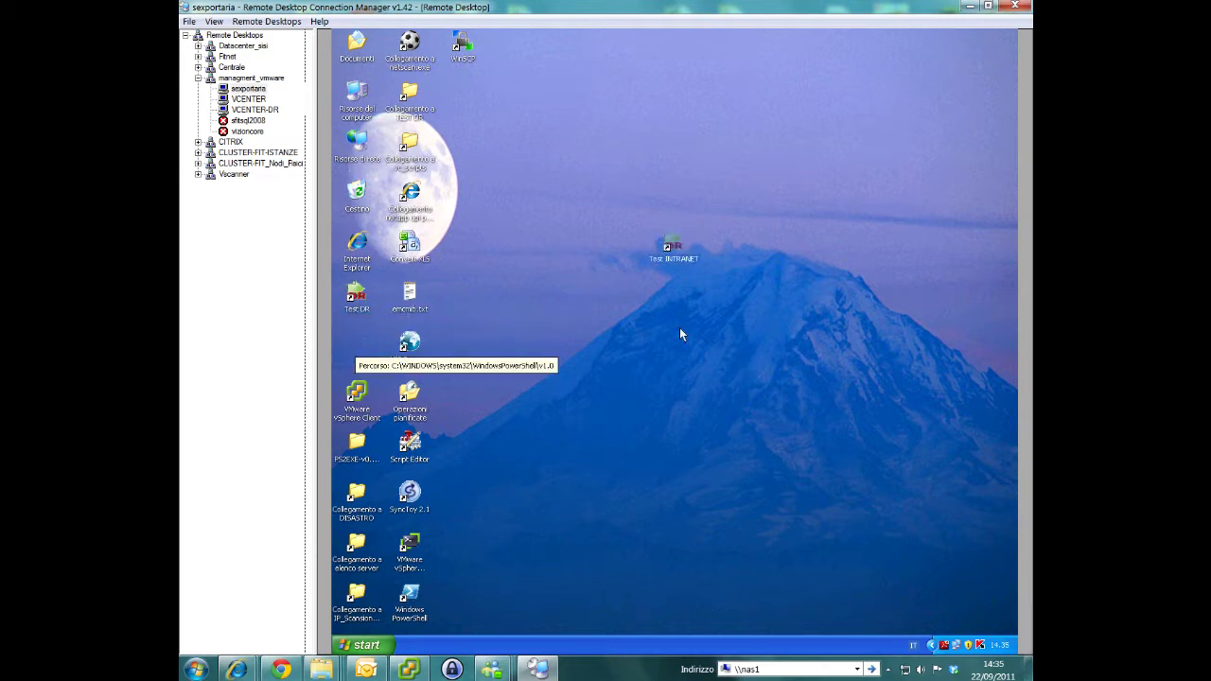
double_click(668, 252)
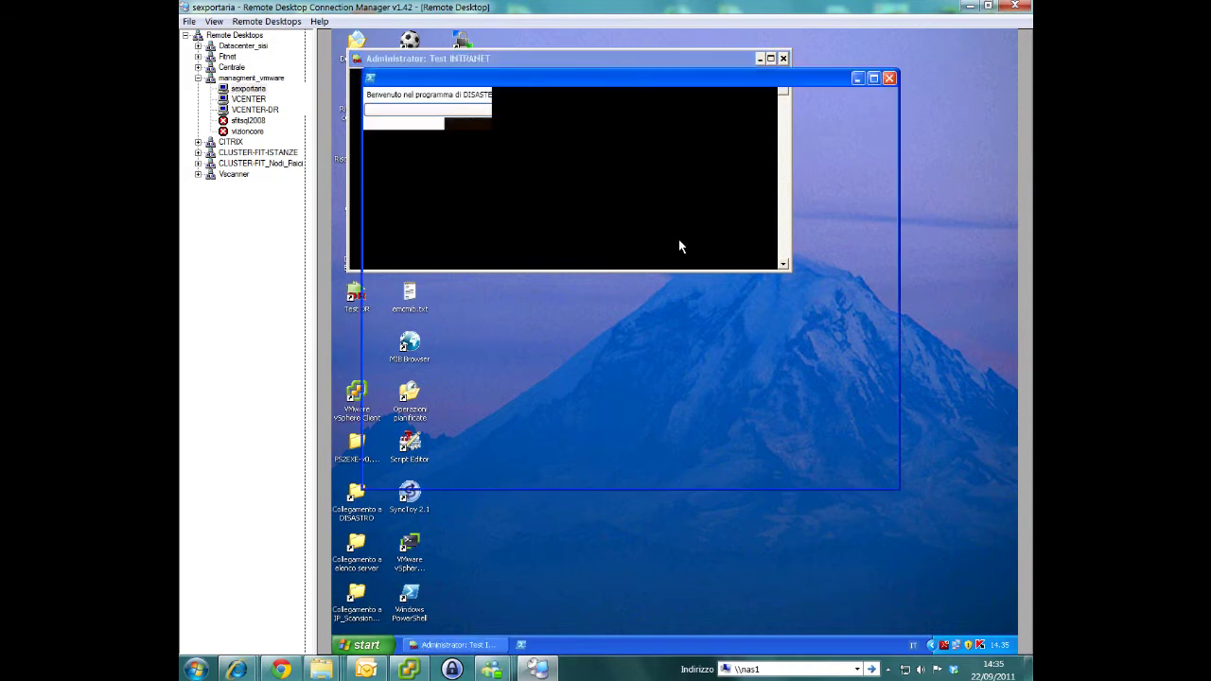
- Proceed through the disaster recovery program's opening screens and select the volume ds_nfsh3_low01
click(631, 110)
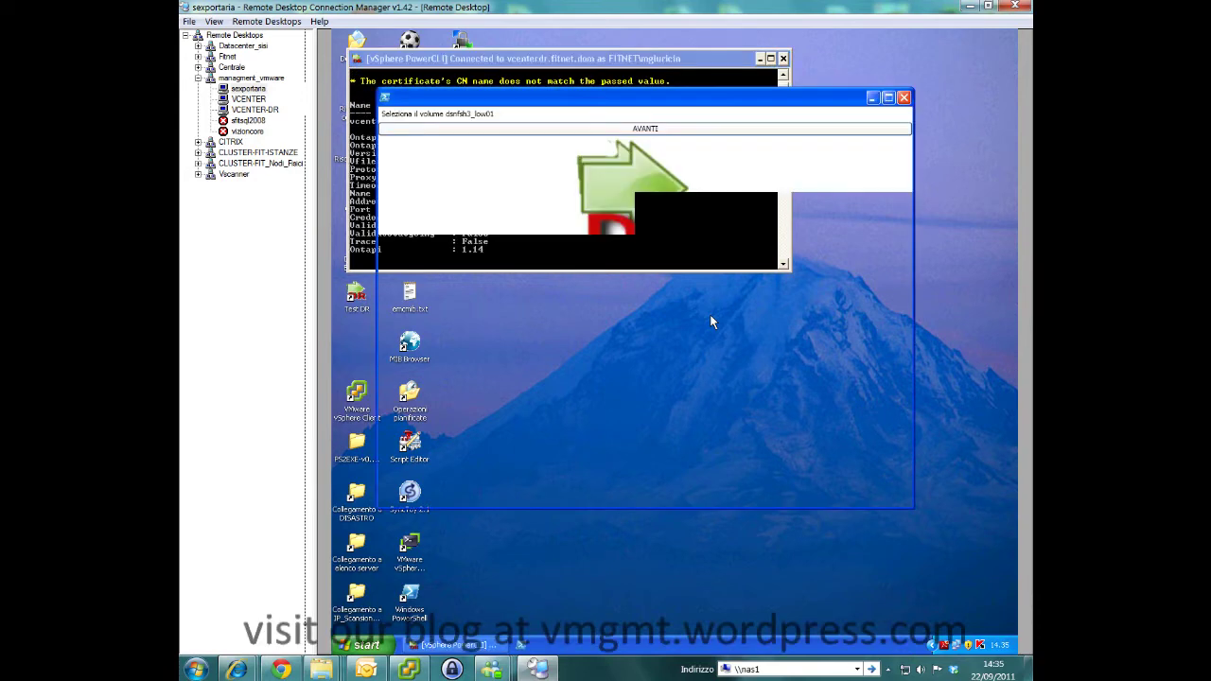
click(565, 130)
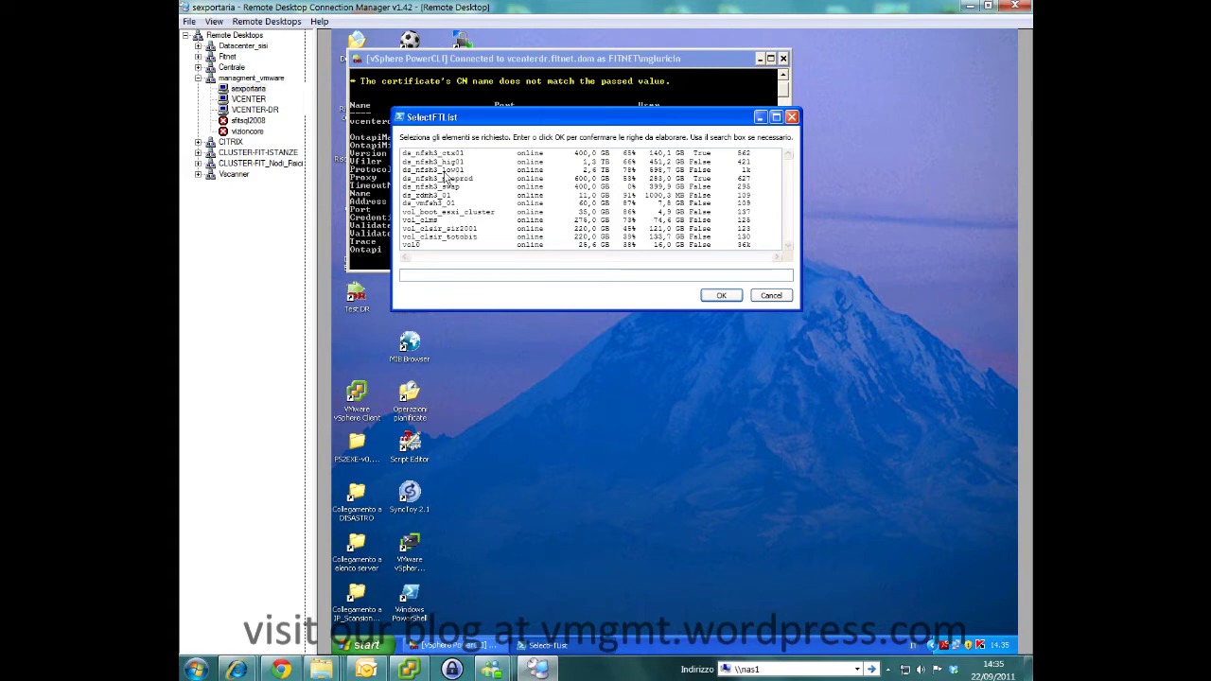
click(442, 169)
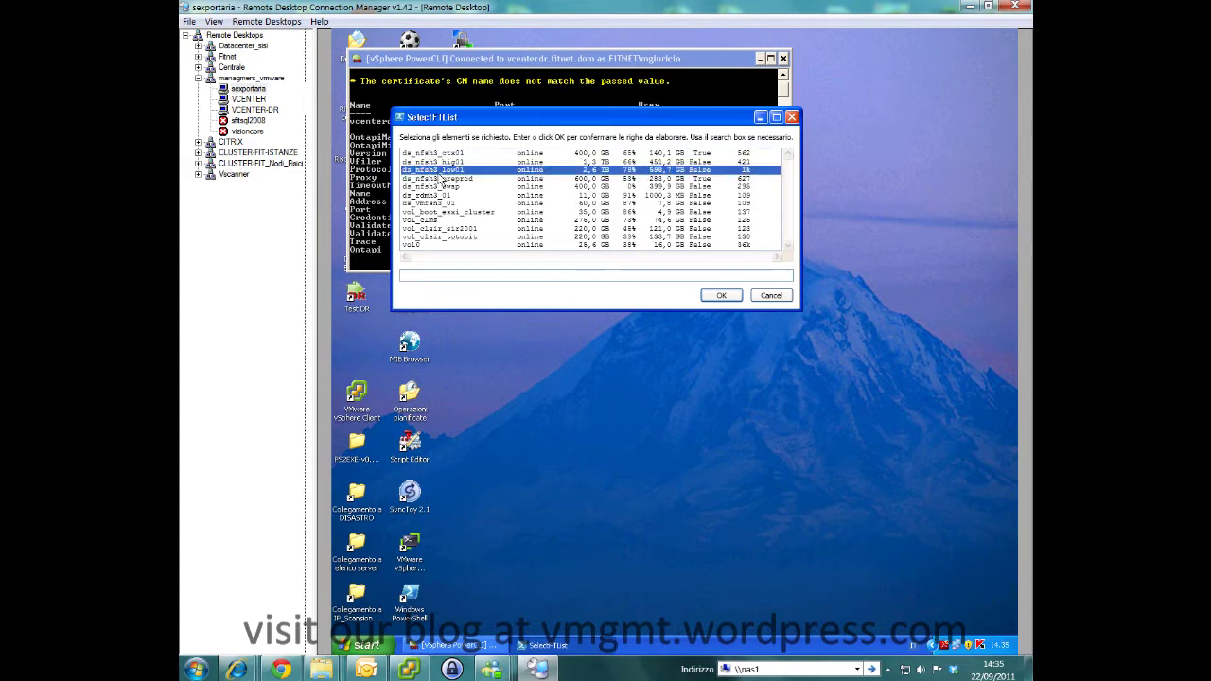
- In the VCENTER session, list the DS_NFSH3_LOW01 datastore's virtual machines sorted by name and select the Intranet VM
click(249, 100)
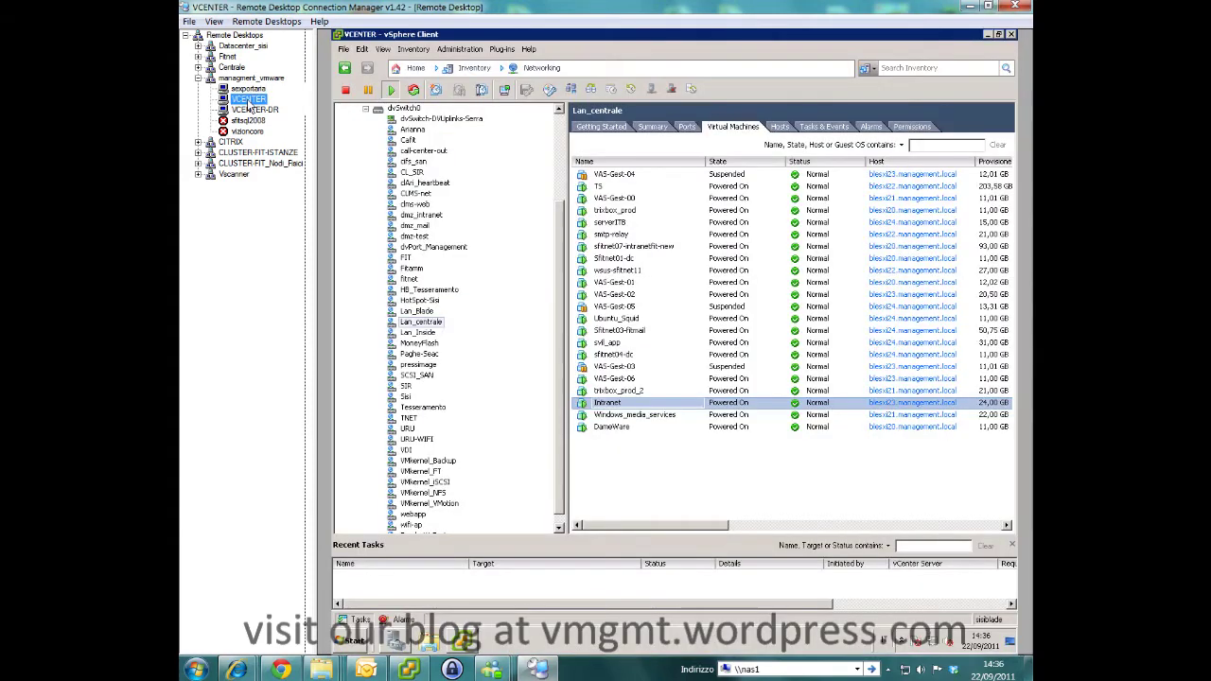
click(480, 70)
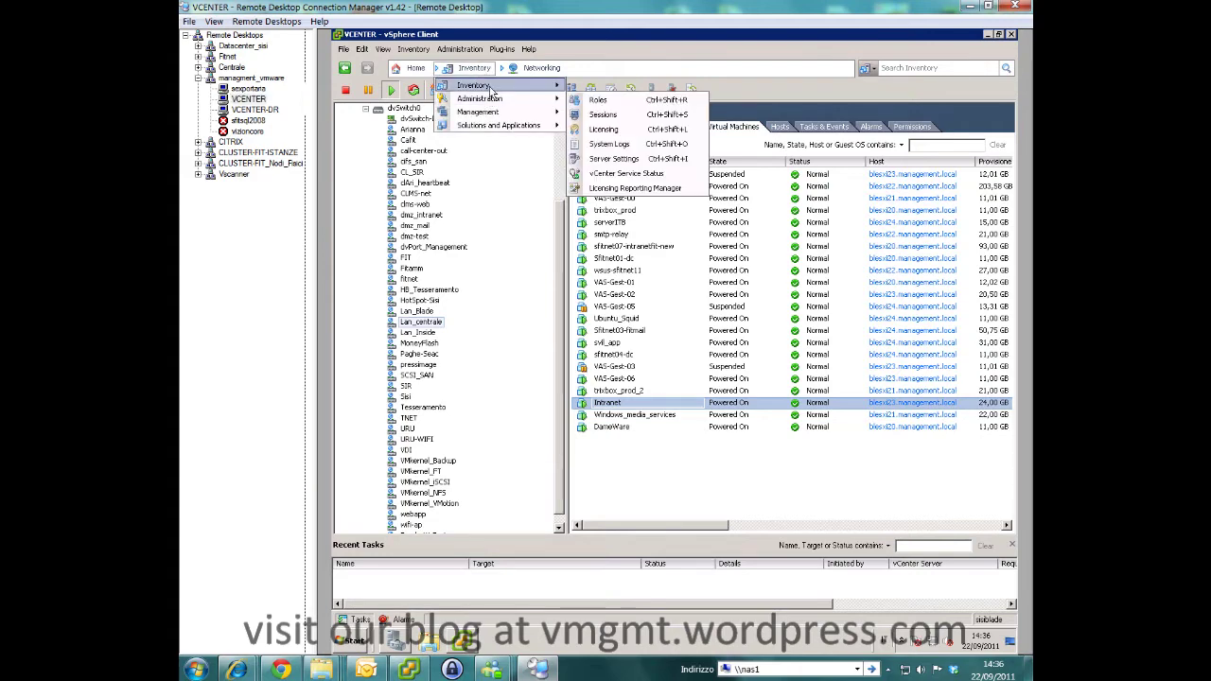
mouse_move(492, 88)
click(598, 129)
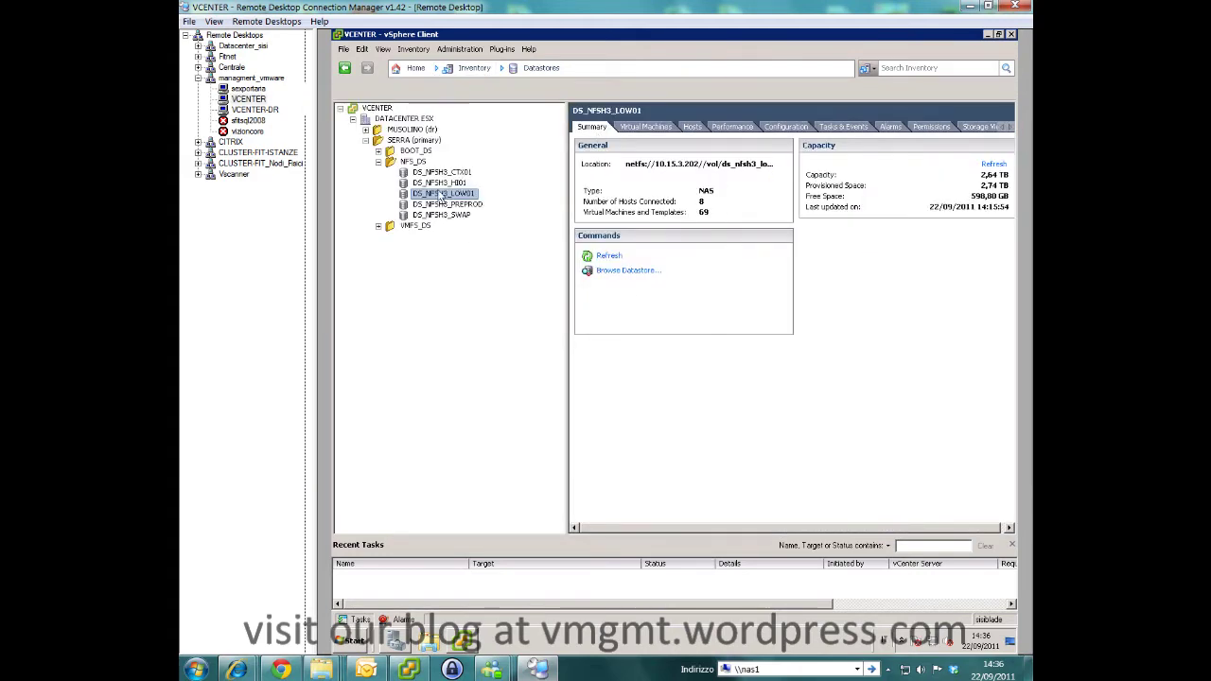
click(665, 130)
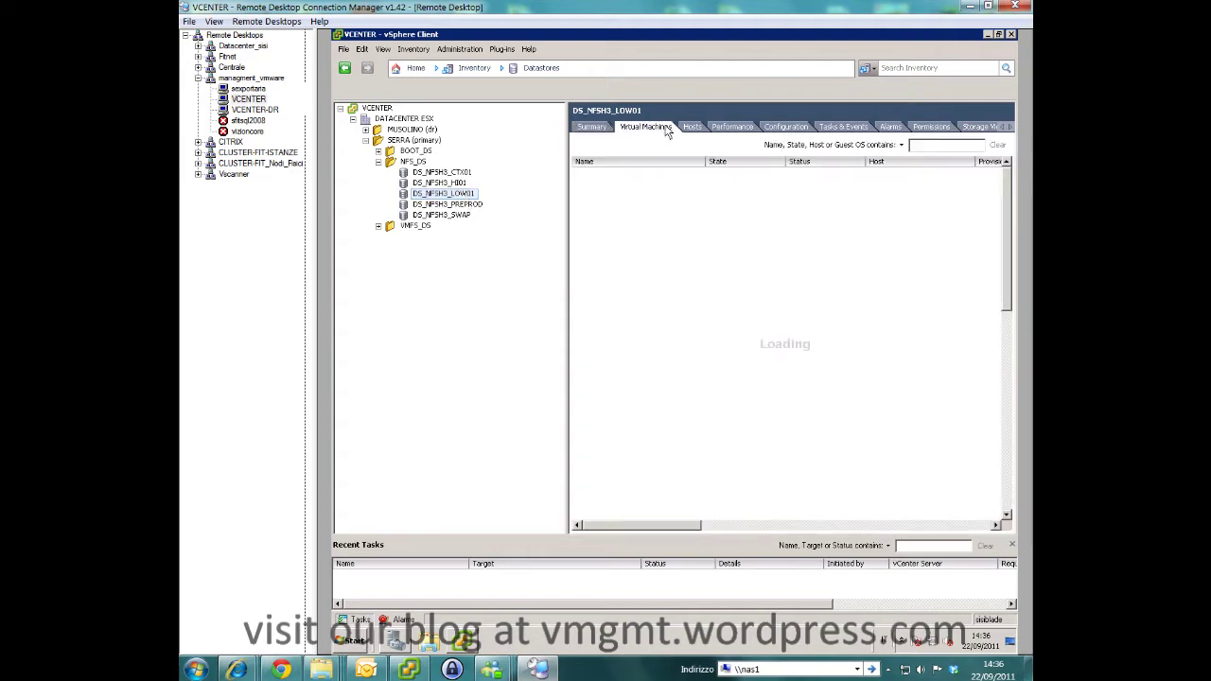
click(615, 161)
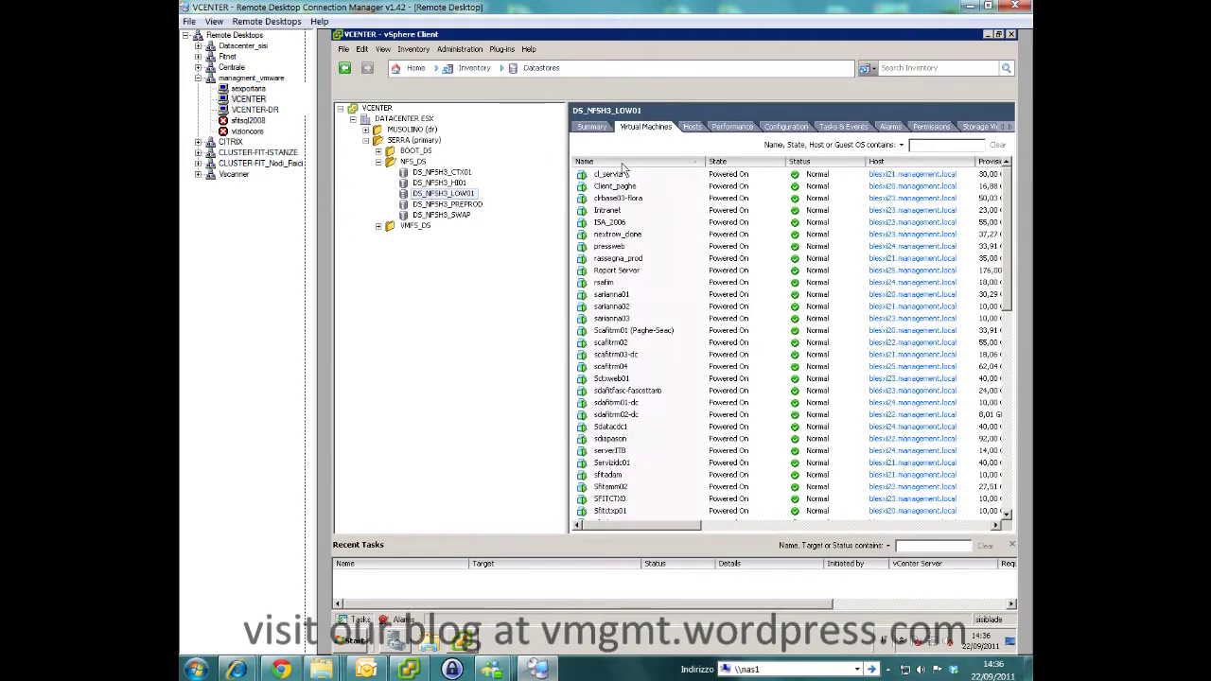
click(609, 211)
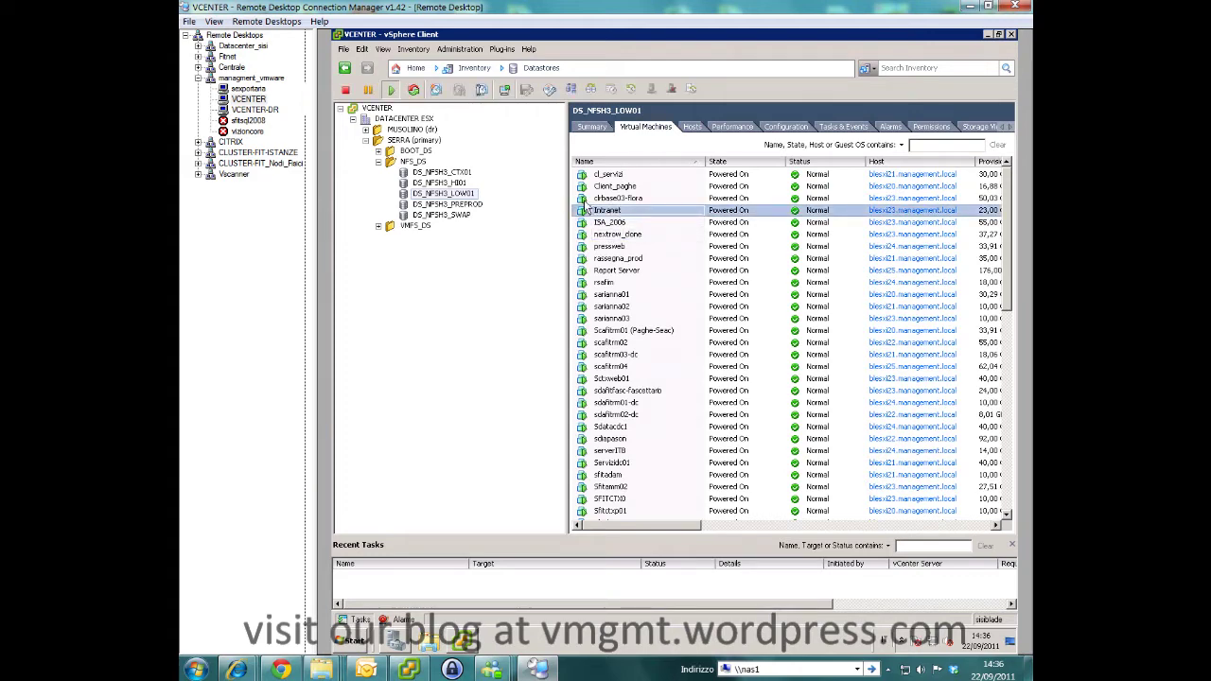
- Return to the sexportaria session, confirm the ds_nfsh3_low01 volume and proceed past its list of existing snapshots
click(249, 88)
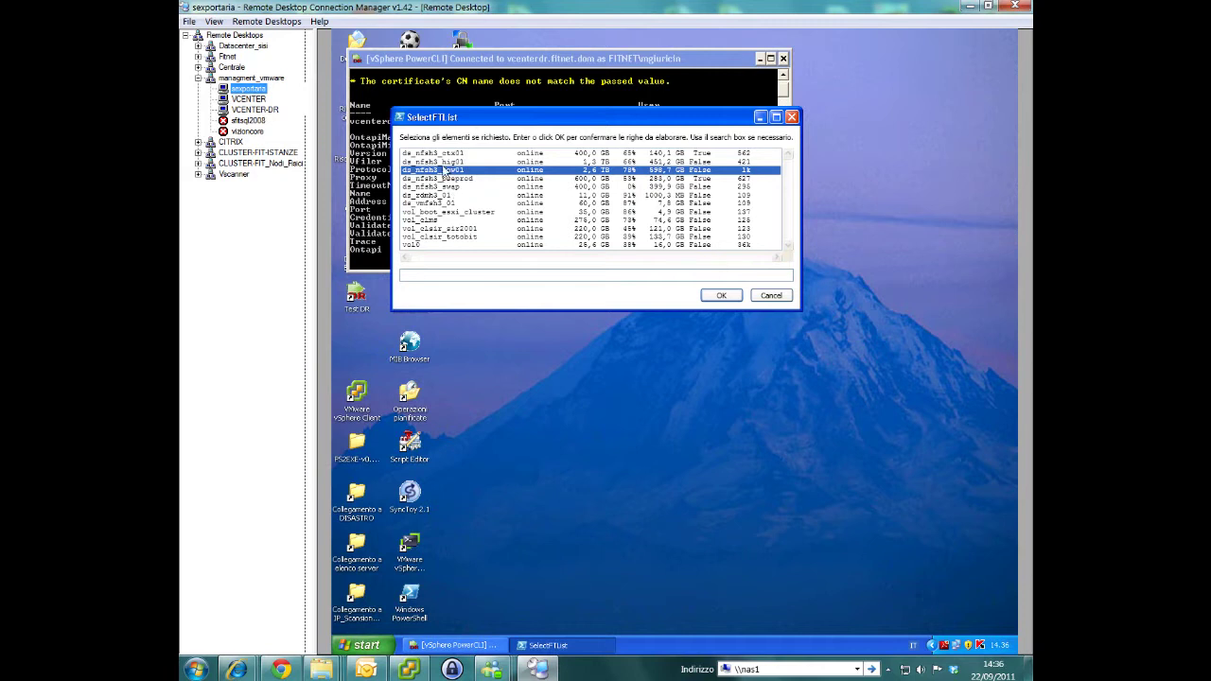
click(719, 296)
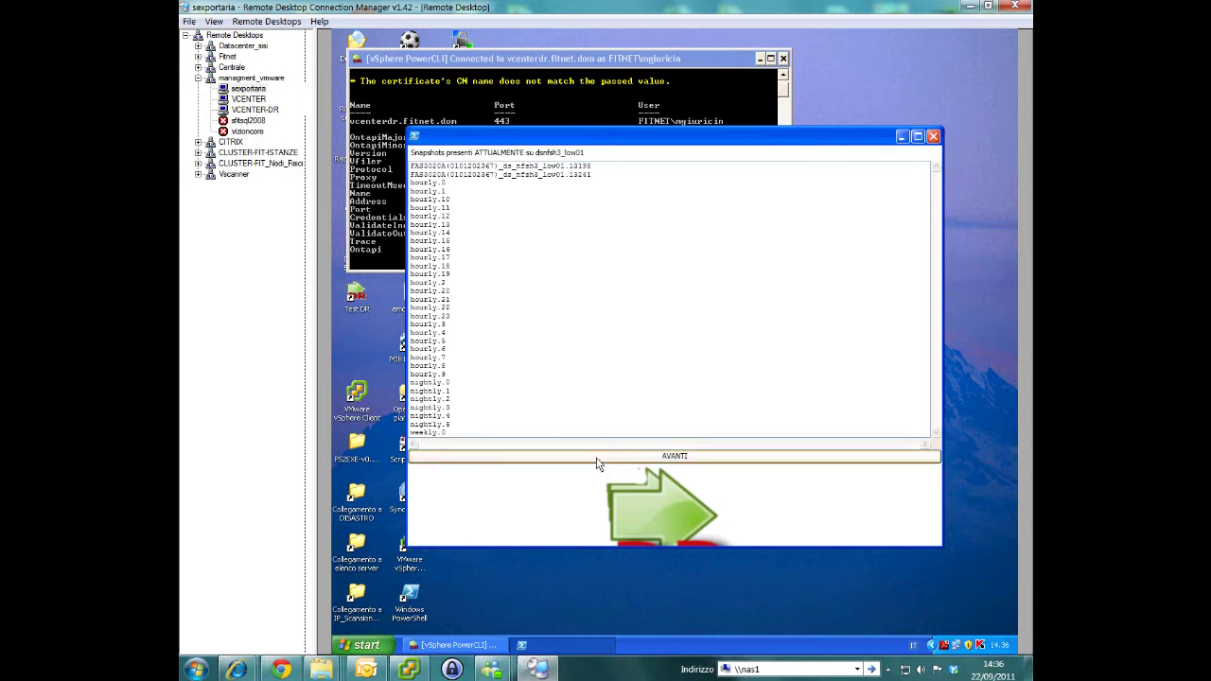
click(597, 458)
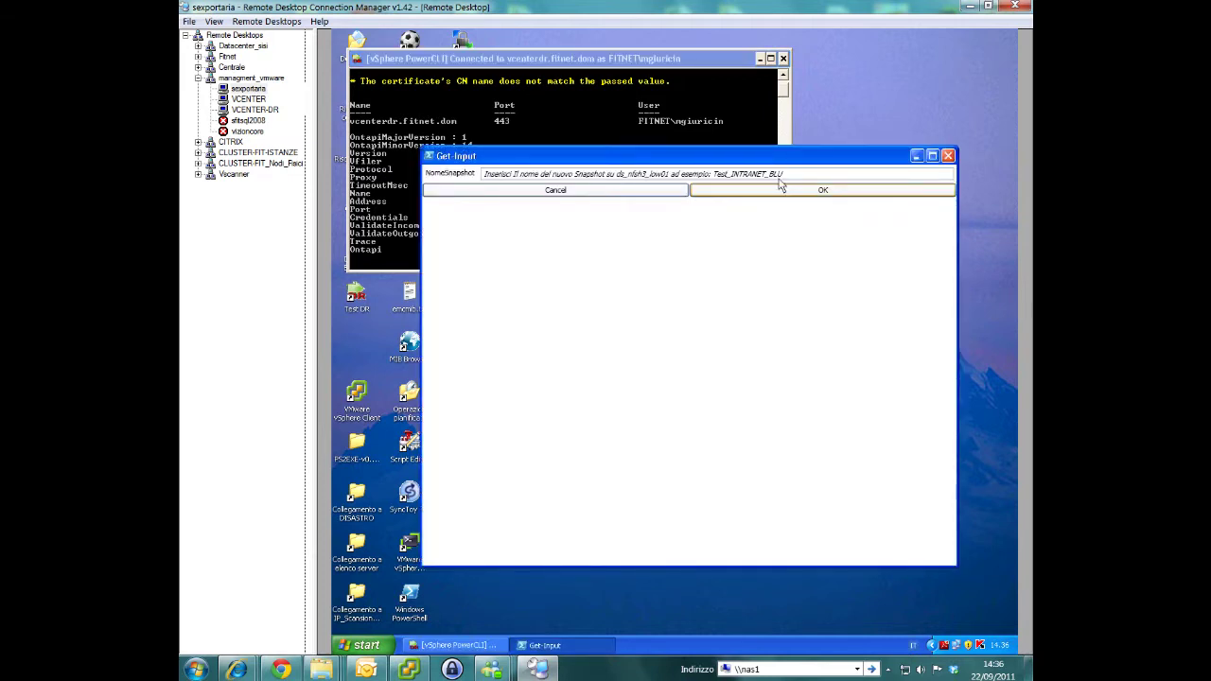
- Create a snapshot named Test_DR_Intranet_VM on ds_nfsh3_low01, check it in the snapshot list and proceed to the SnapMirror resync
click(787, 176)
text(Tes)
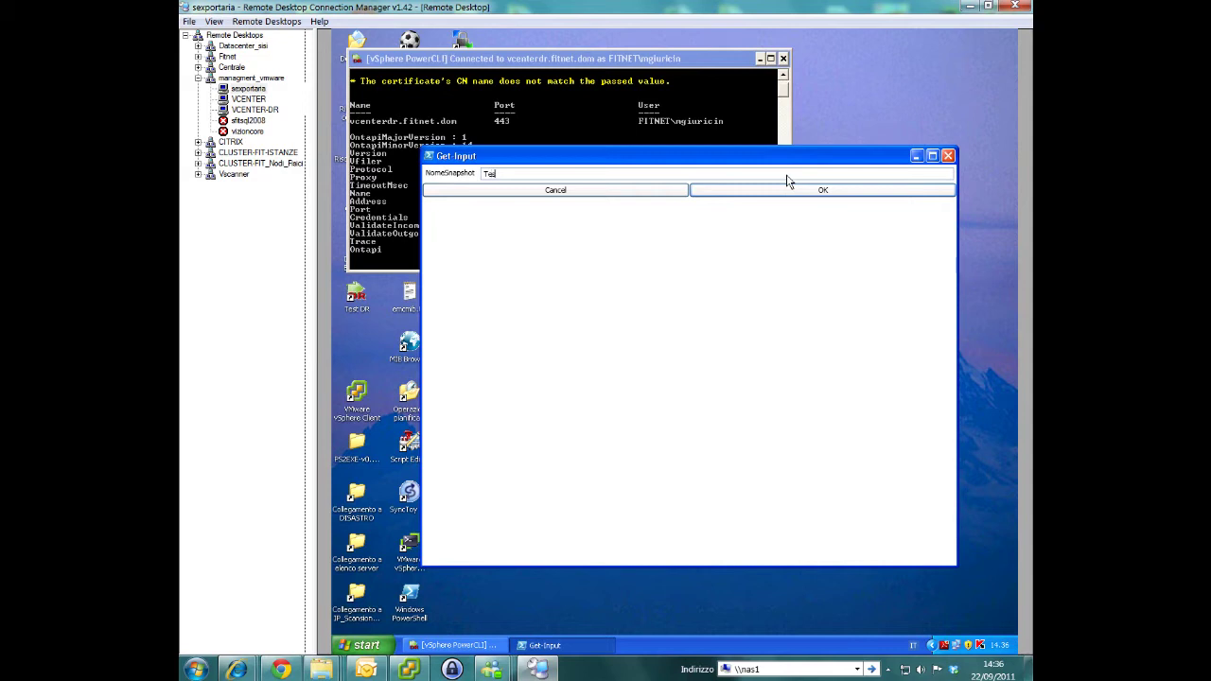
text(t_DR_Intranet_VM)
click(783, 193)
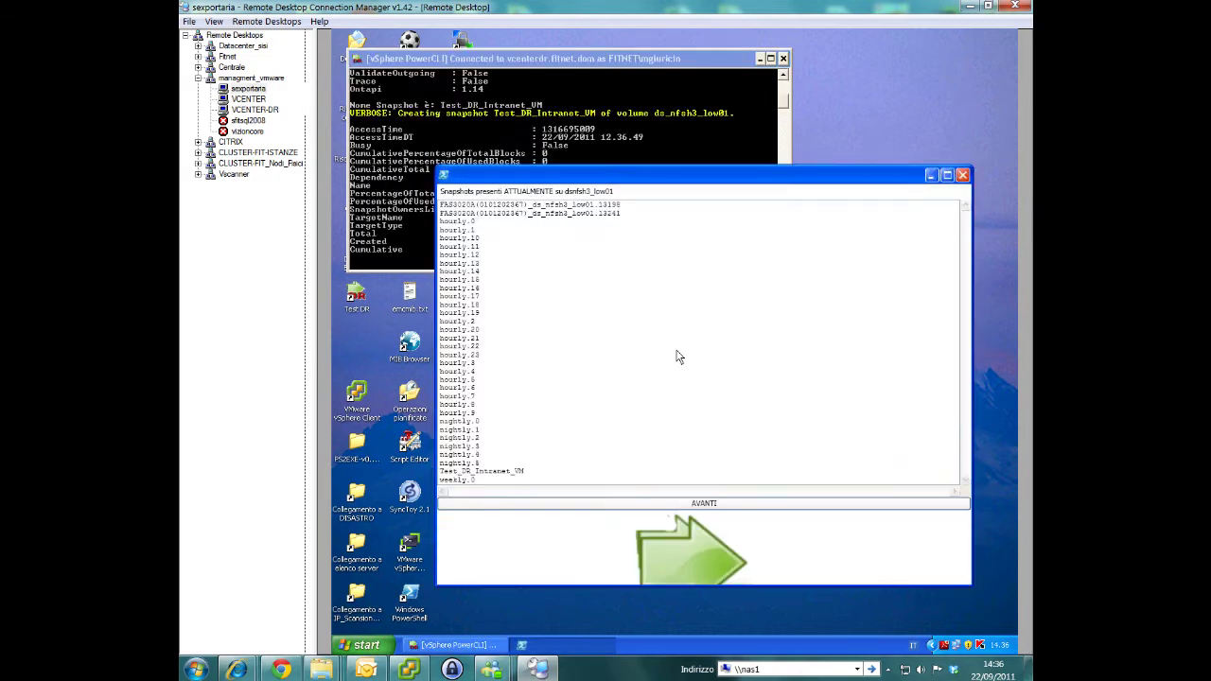
click(504, 471)
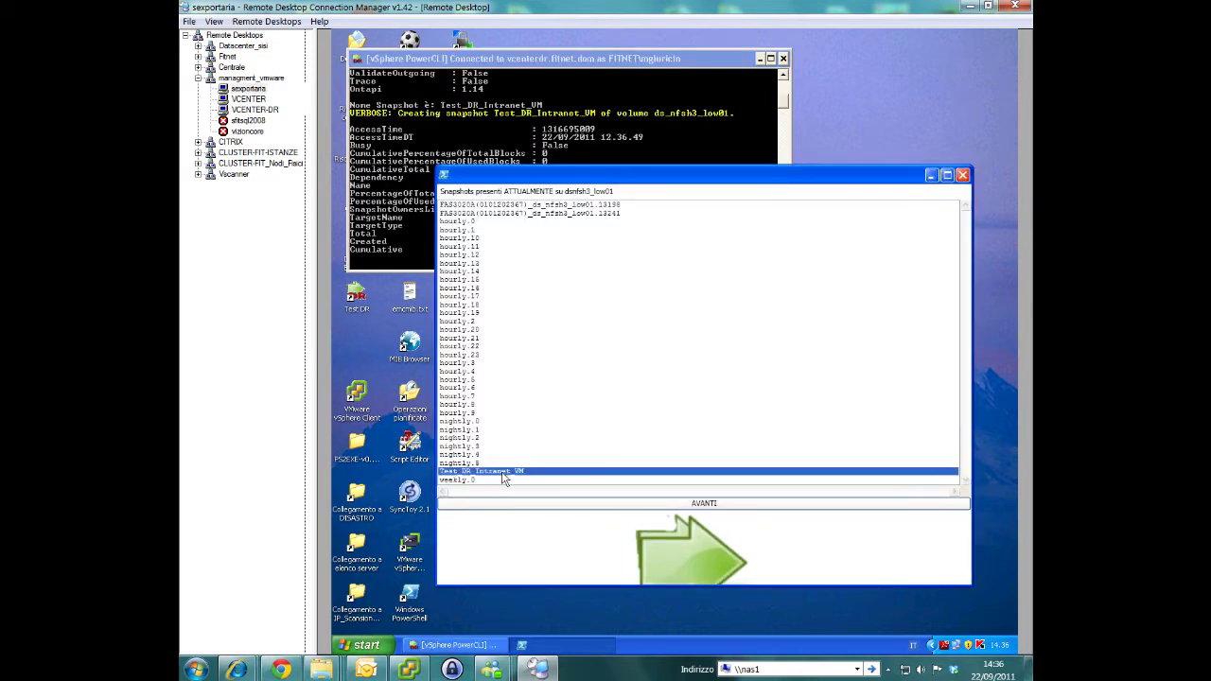
click(582, 504)
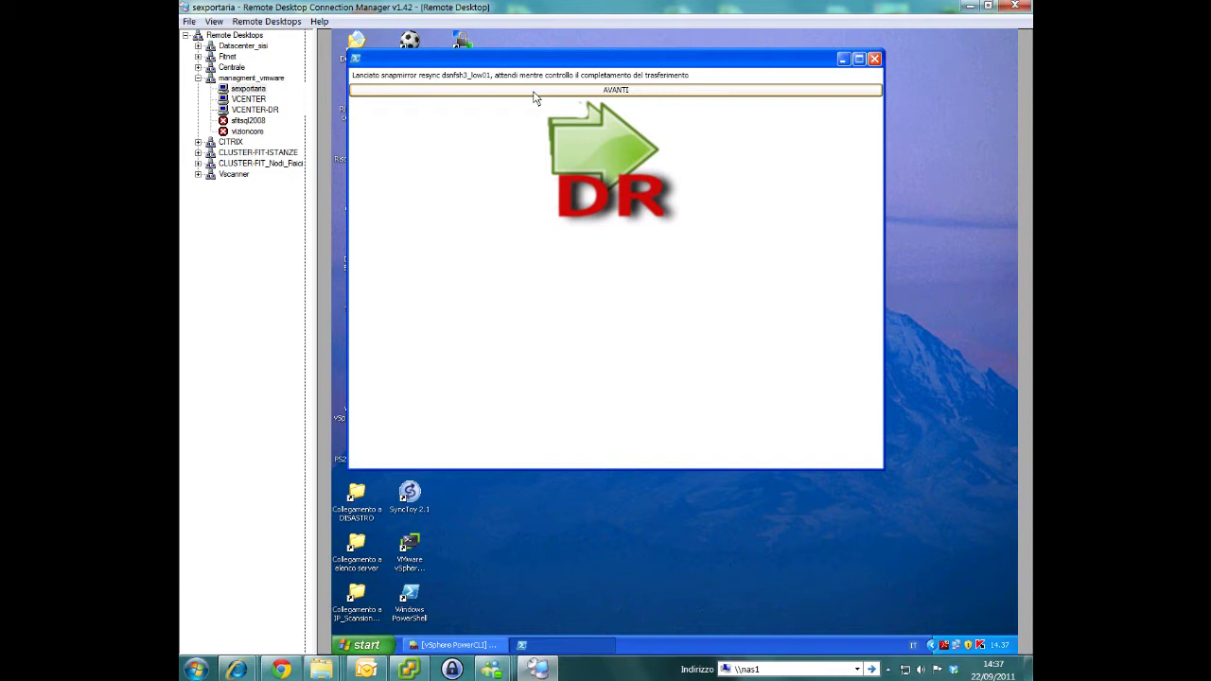
- Follow the ds_nfsh3_low01 SnapMirror resync in a taller PowerCLI console and keep the current Windows colour scheme without further prompts
click(534, 90)
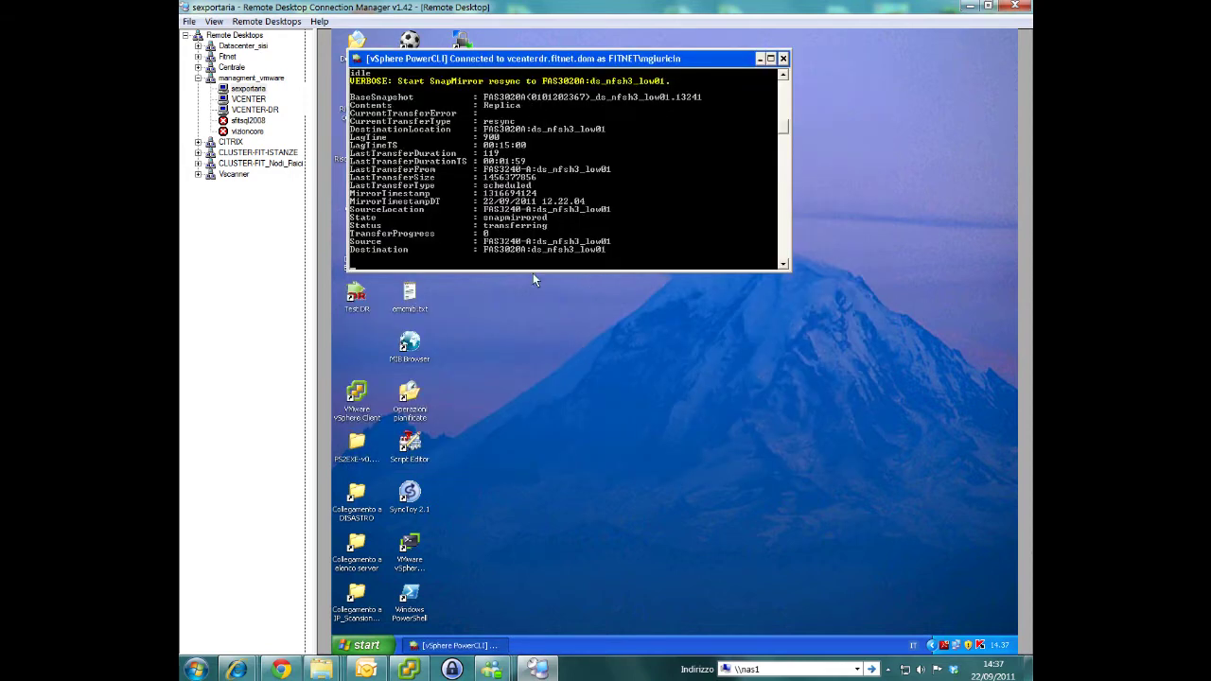
drag(532, 273, 537, 384)
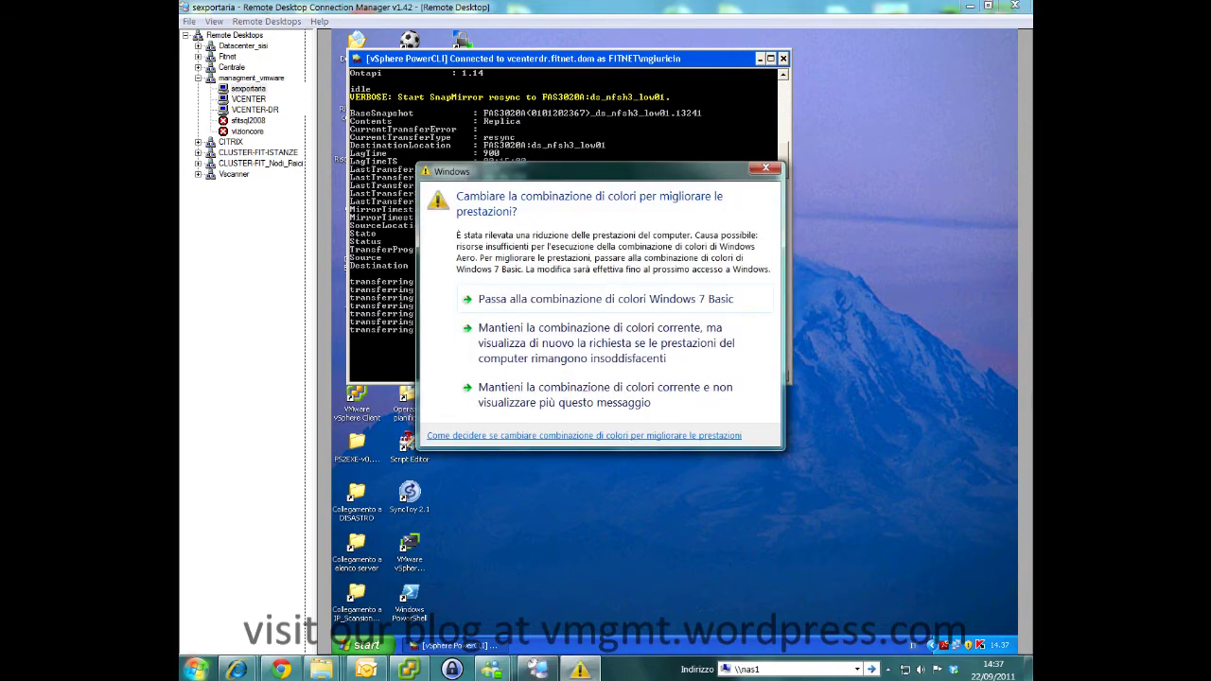
click(766, 167)
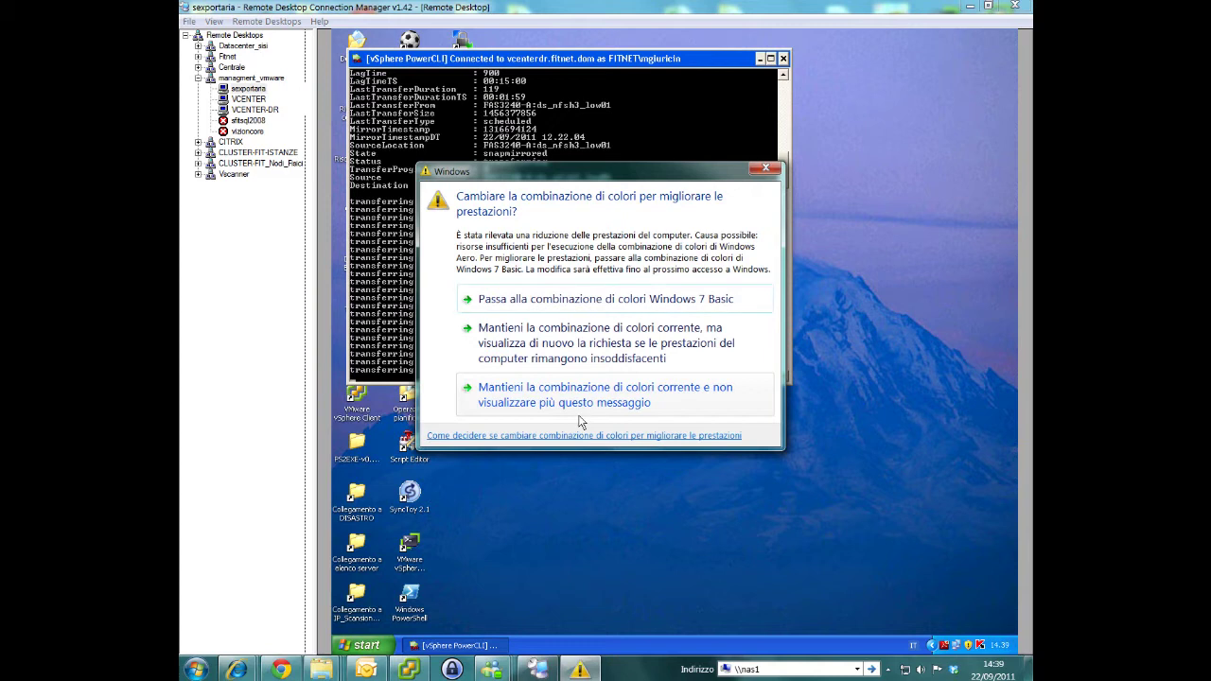
click(576, 409)
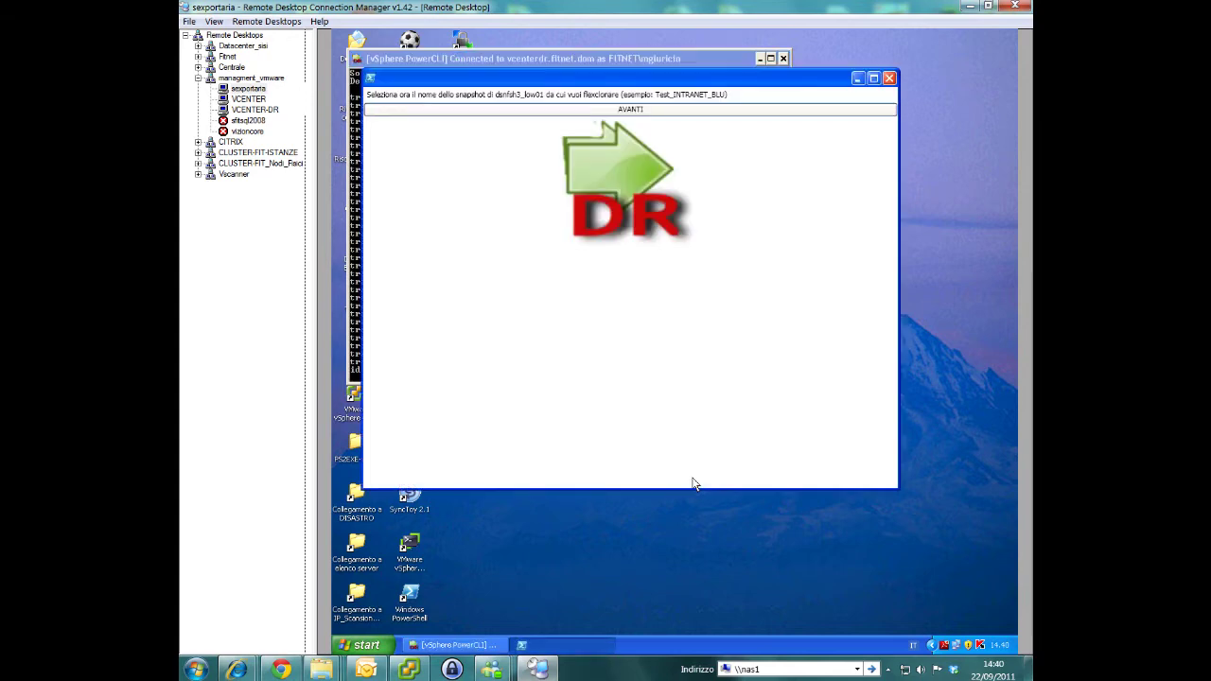
- Choose the Test_DR_Intranet_VM snapshot of ds_nfsh3_low01 for the FlexClone and proceed past the NFS export of ds_nfsh3_low01_DR
drag(544, 74, 633, 60)
click(658, 95)
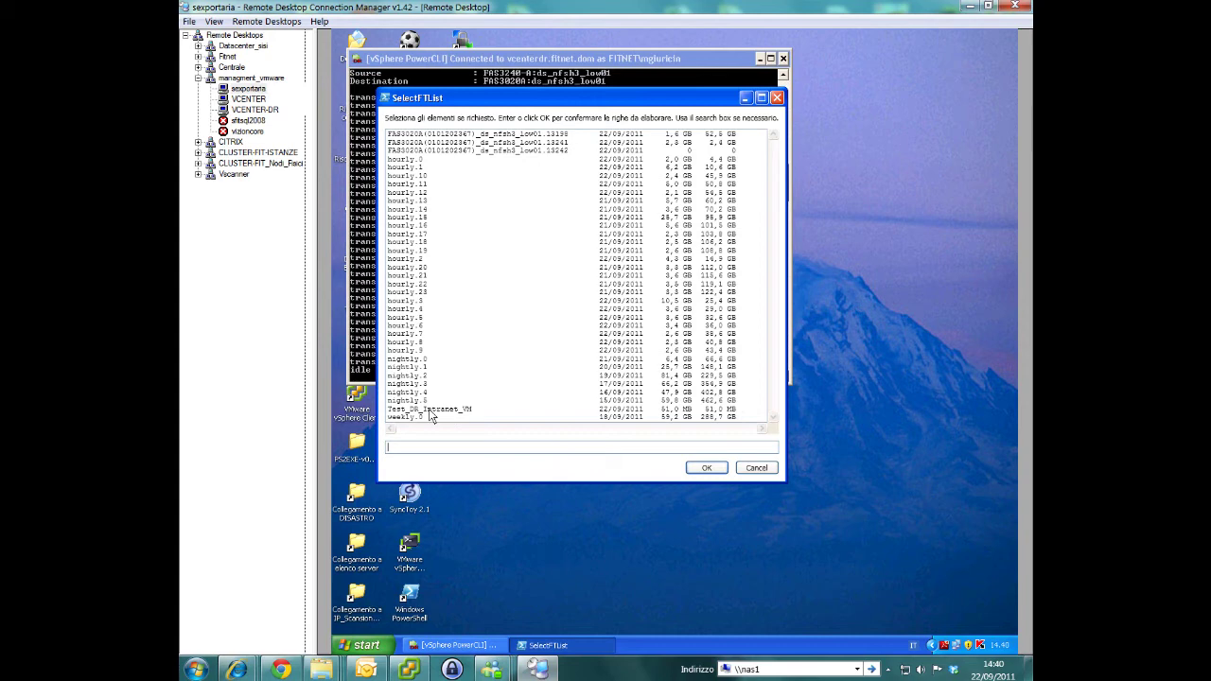
click(426, 412)
click(706, 467)
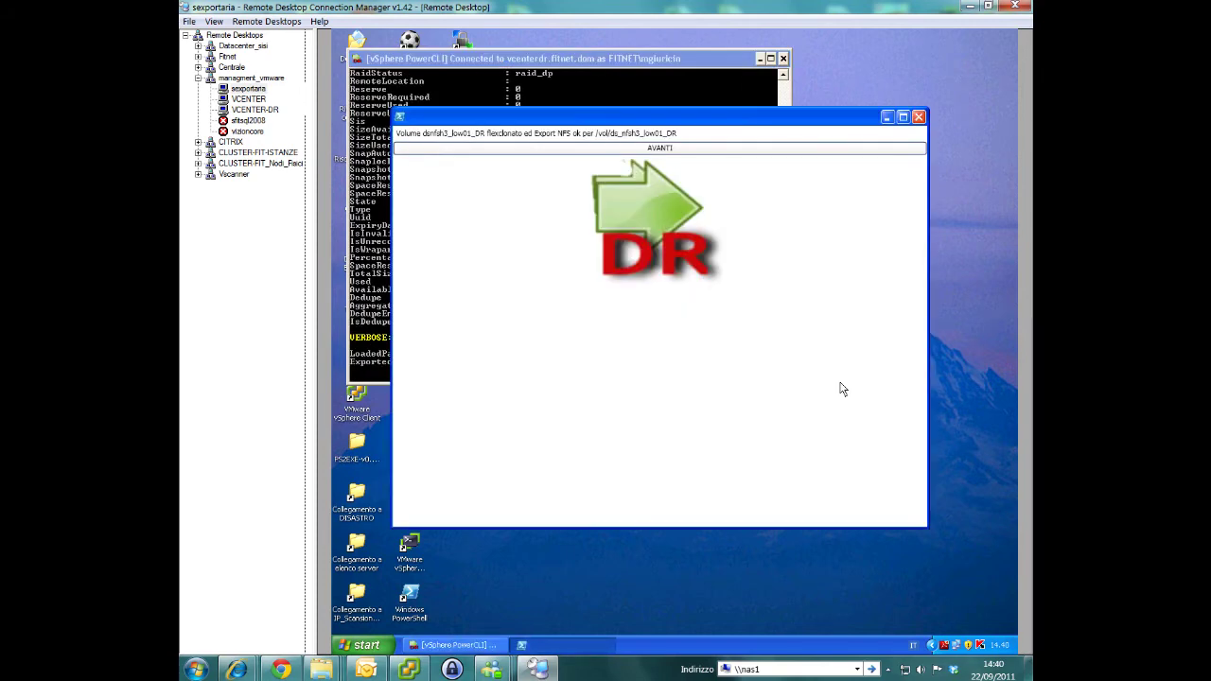
click(613, 150)
click(580, 167)
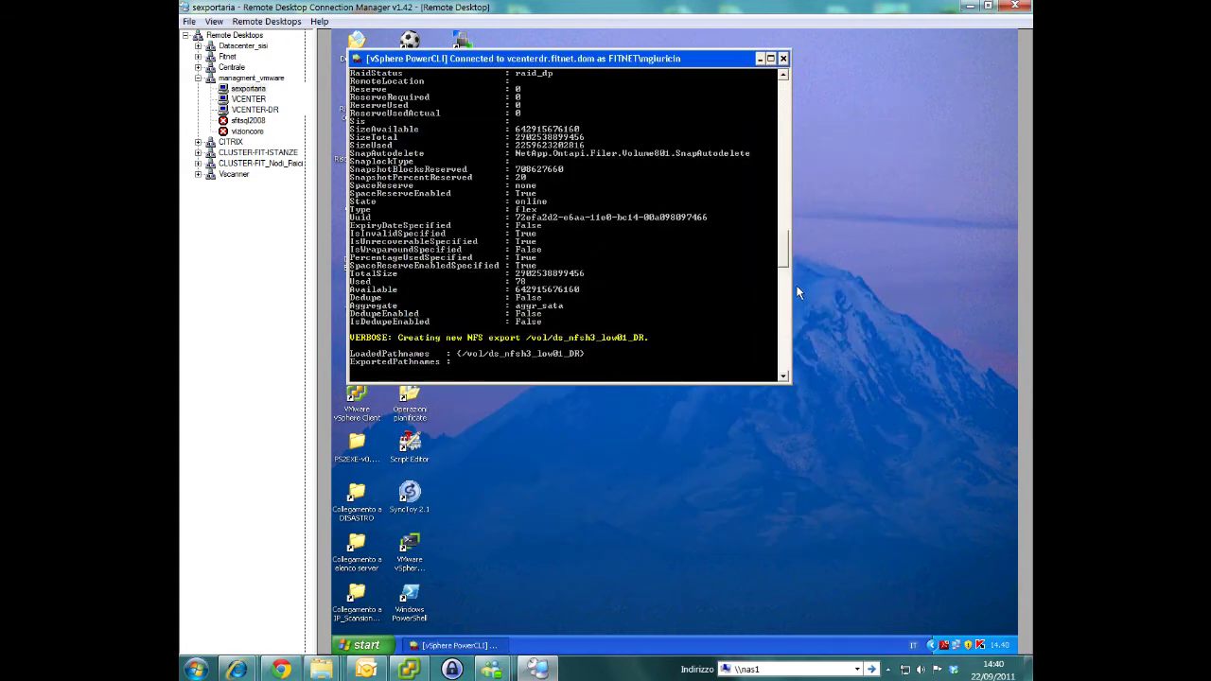
- In the VCENTER-DR session, list the hosts of Cluster MUSOLINO (dr site) with their full names
mouse_move(784, 251)
mouse_down()
mouse_move(790, 201)
mouse_move(791, 254)
mouse_up()
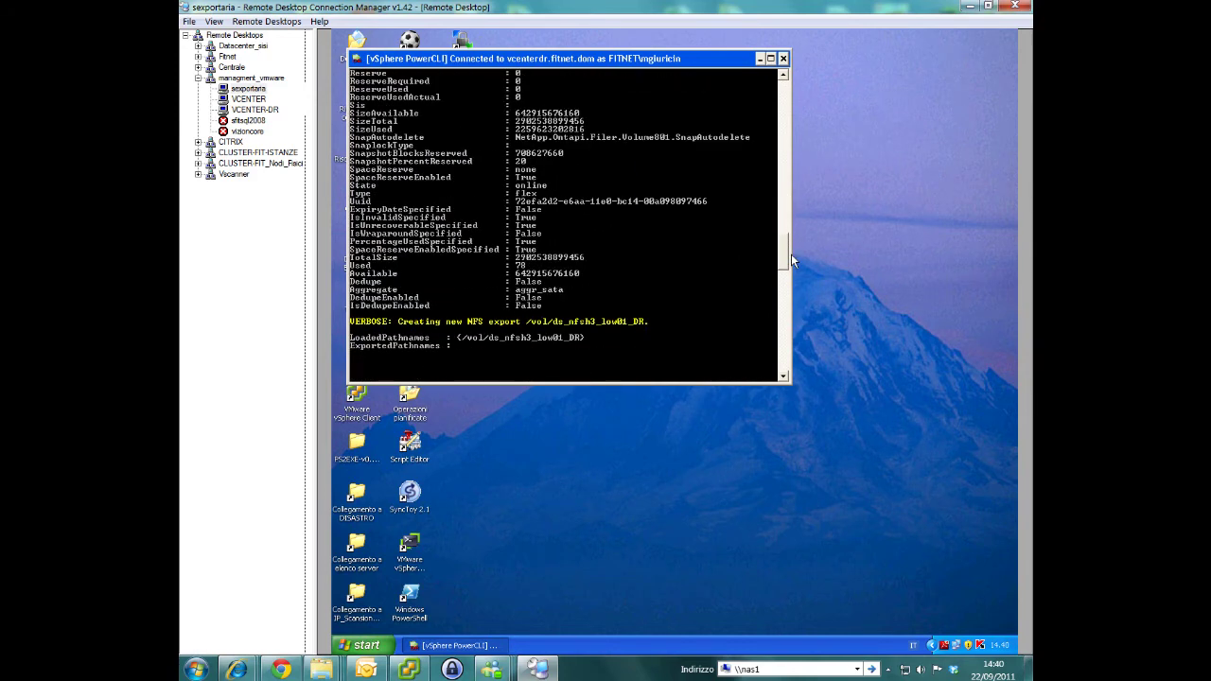
drag(674, 155, 724, 156)
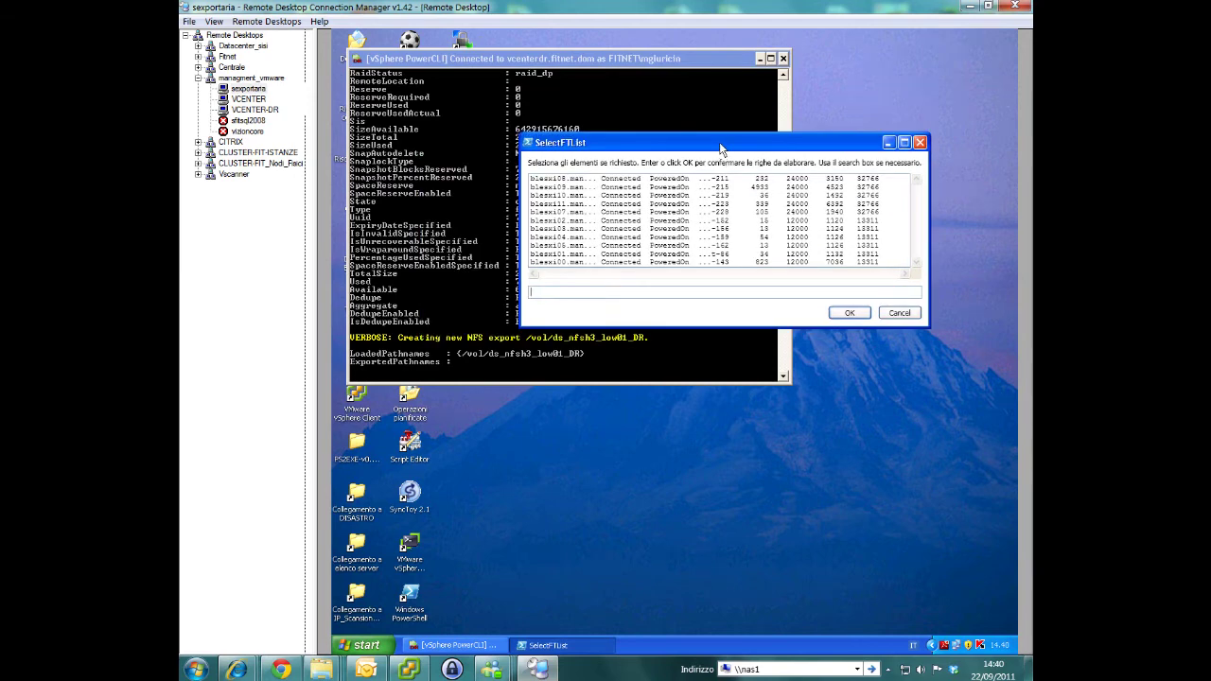
click(244, 110)
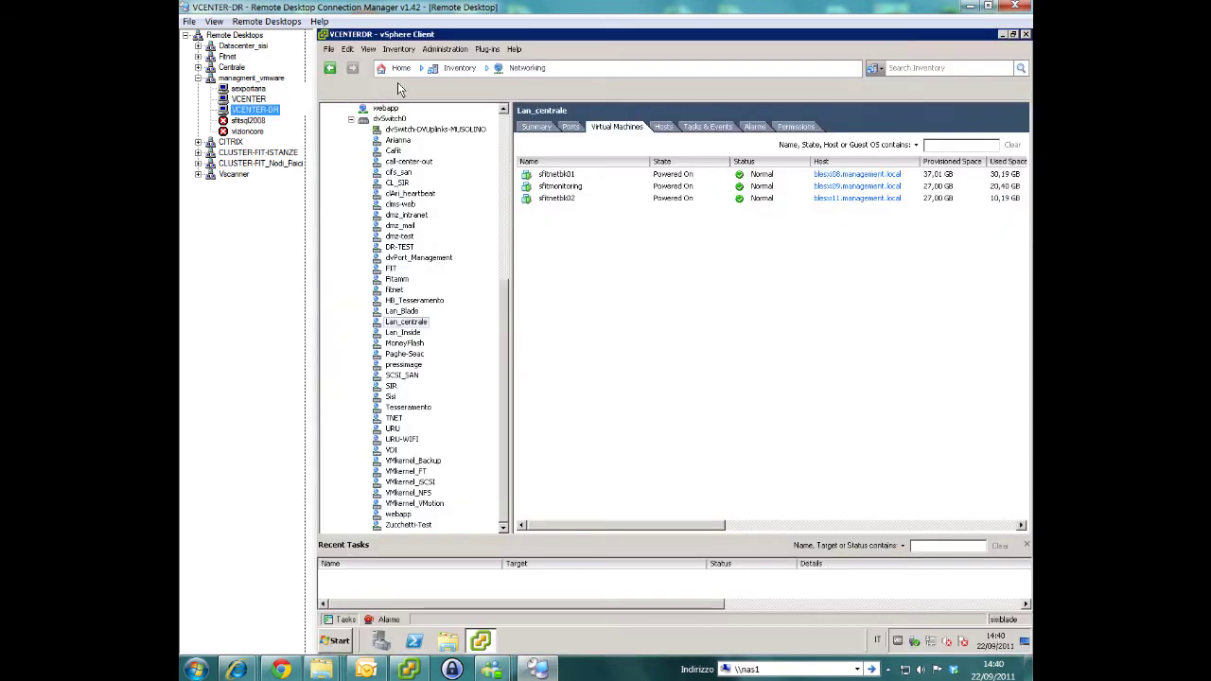
click(460, 69)
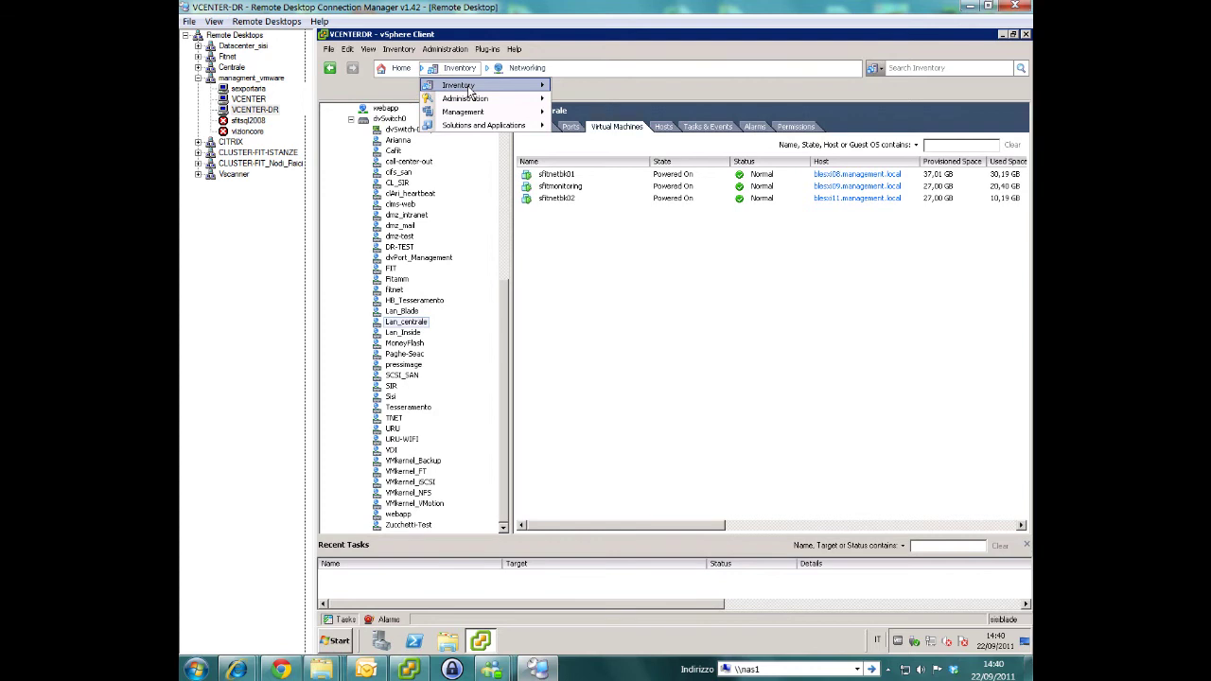
mouse_move(468, 87)
click(568, 103)
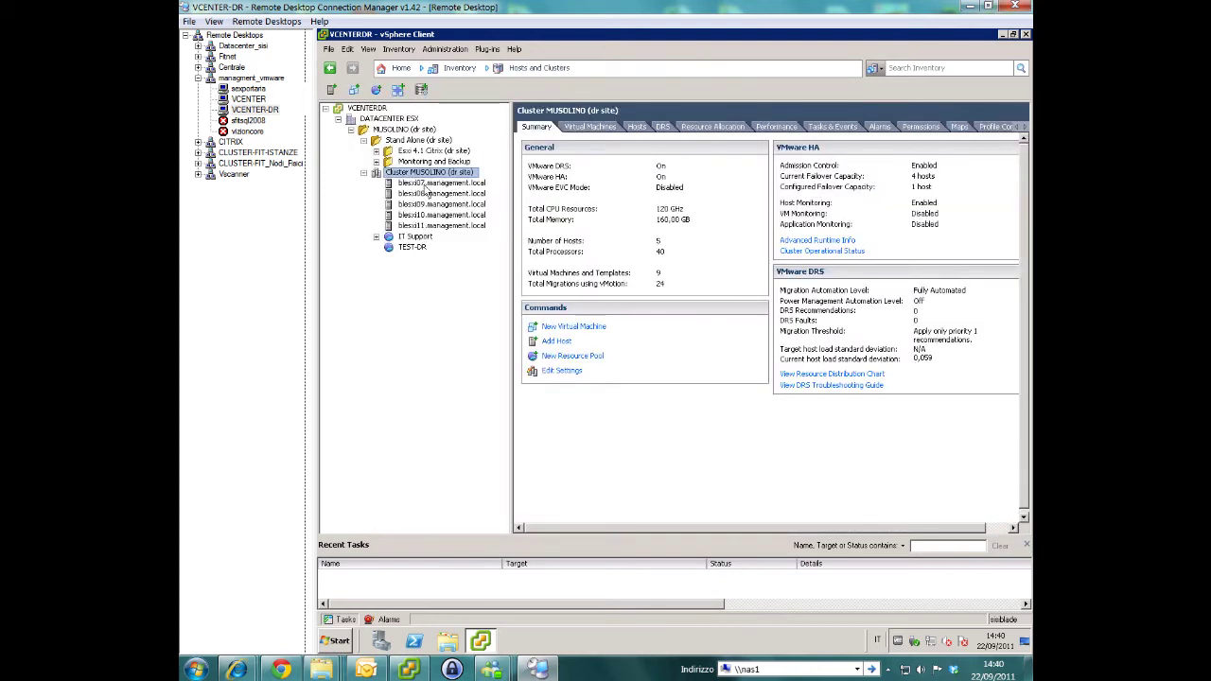
click(643, 131)
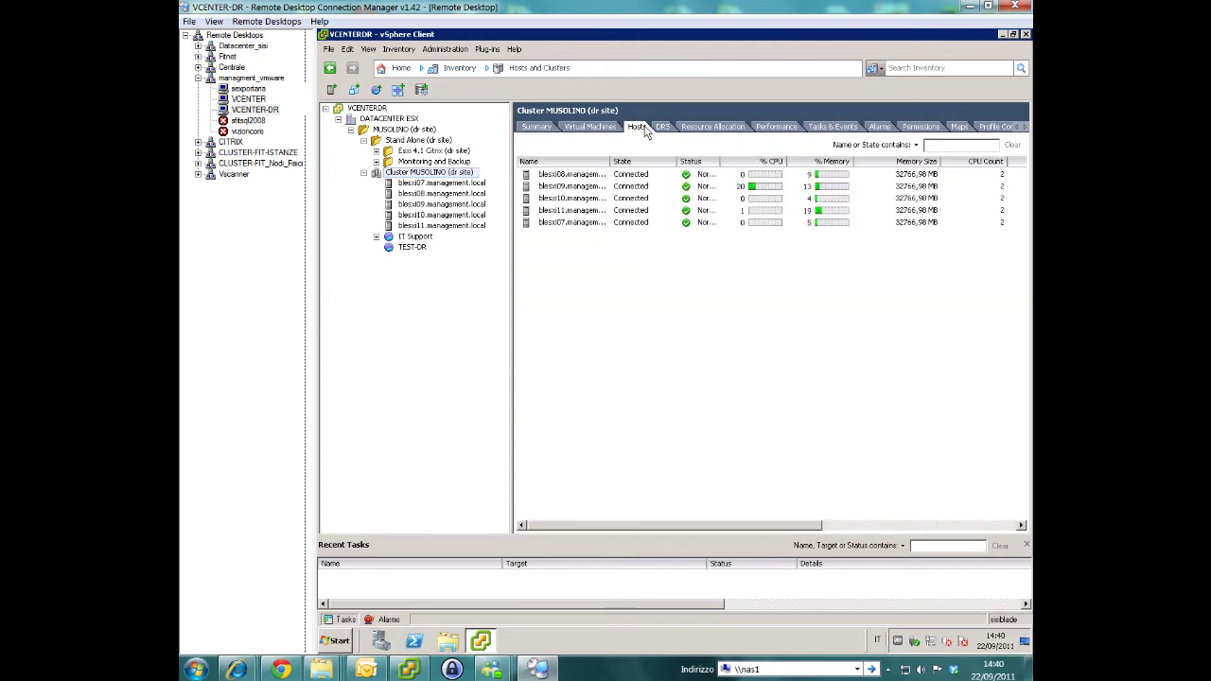
drag(648, 165, 686, 168)
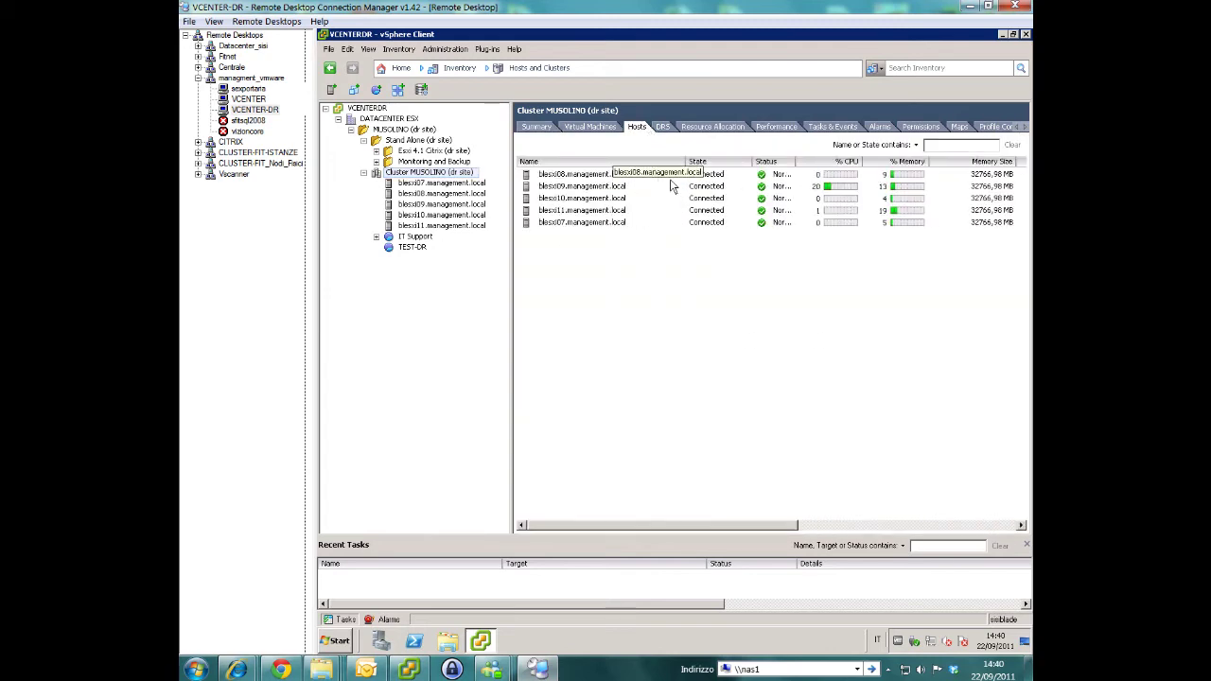
- Return to the sexportaria session and select the DR cluster hosts blesxi07 through blesxi11 in the host list
click(249, 88)
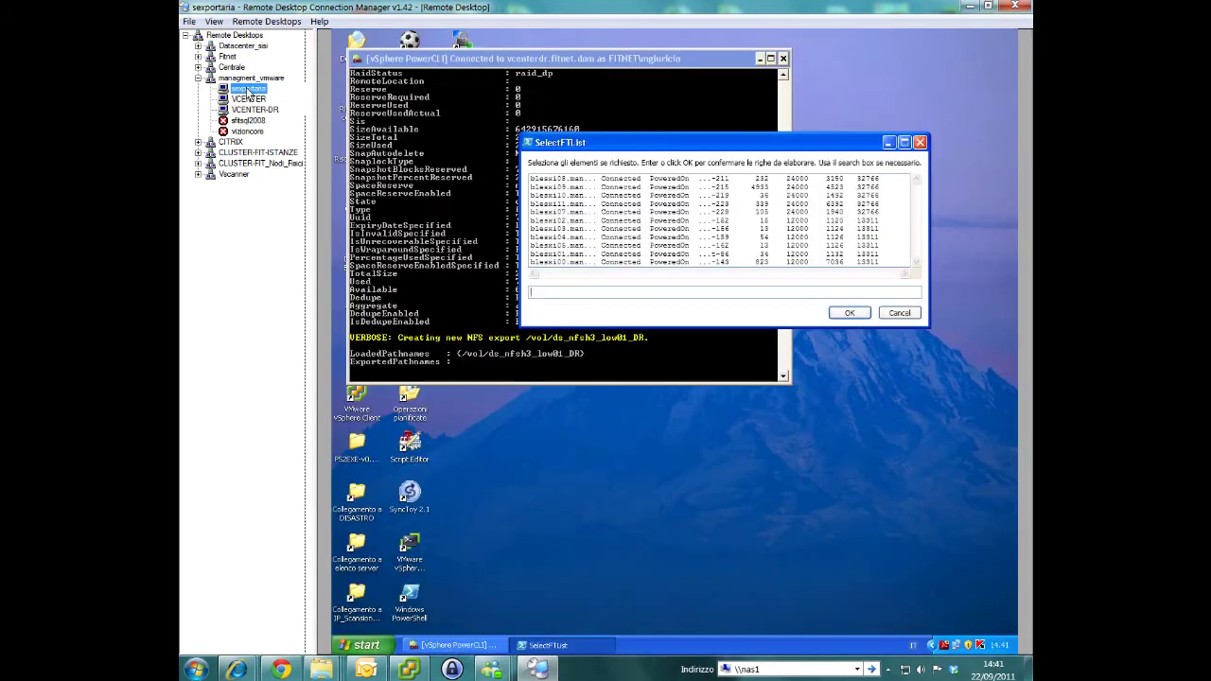
click(558, 179)
drag(558, 185, 573, 213)
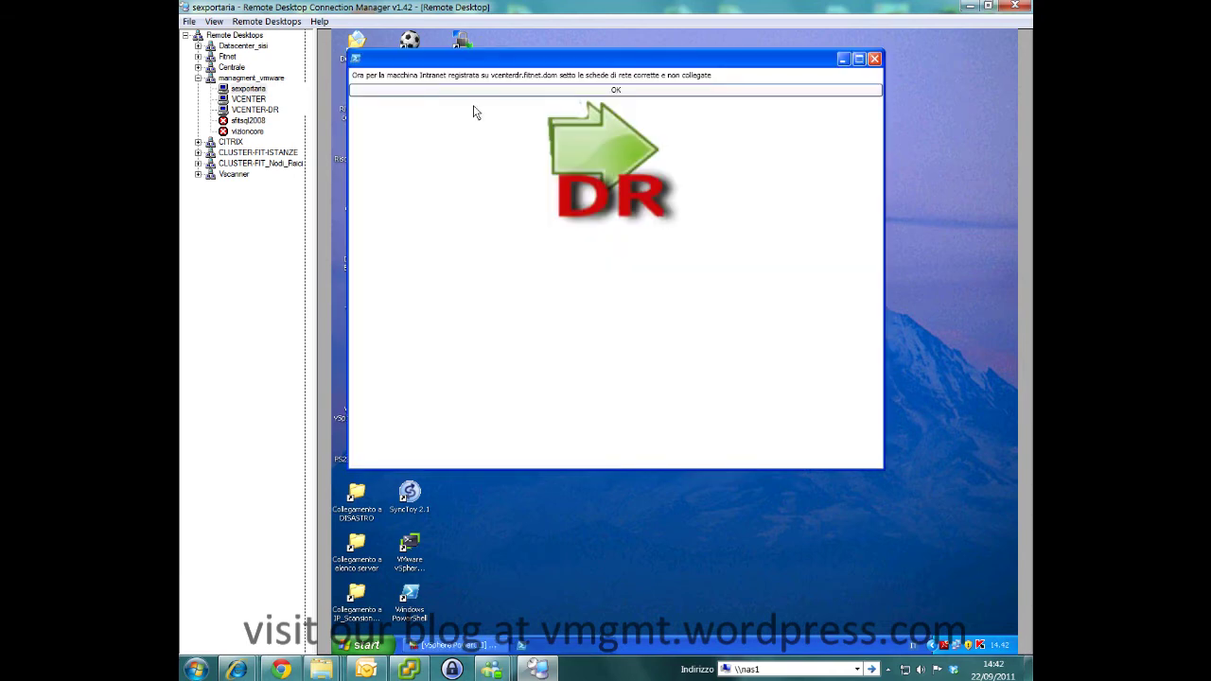
- In the VCENTER-DR session, open the Intranet VM's triggered alarms and reset the "Azione su macchina virtuale" alarm to green
click(254, 110)
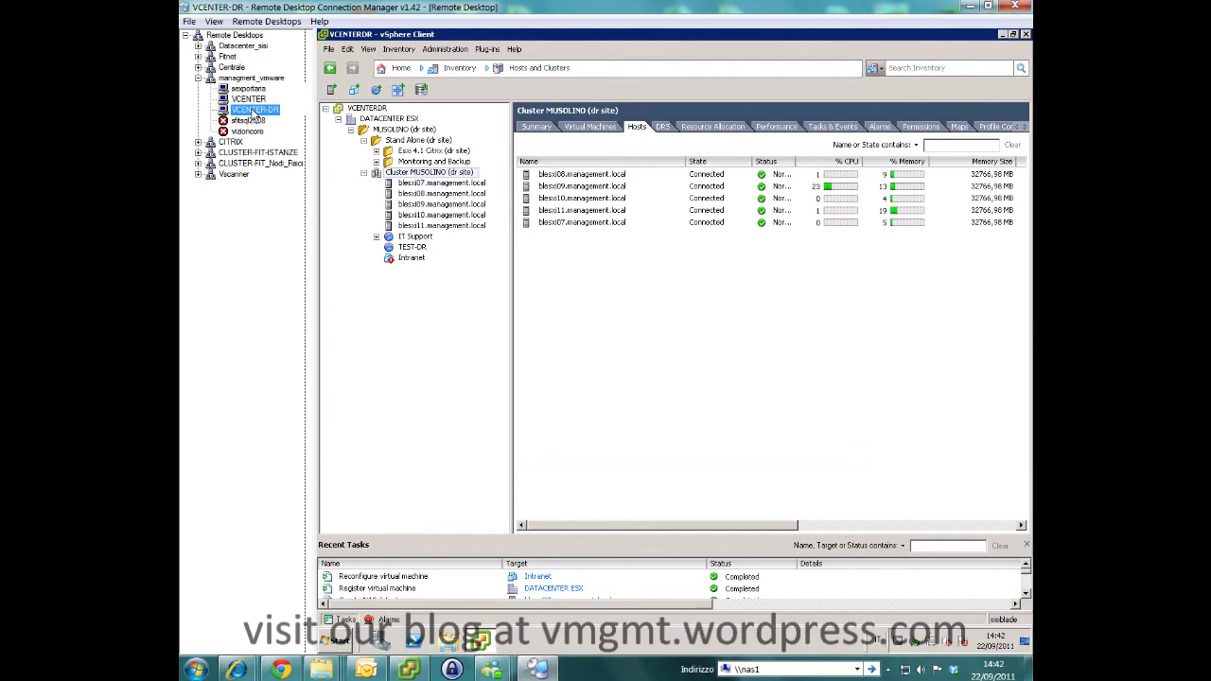
click(413, 267)
click(412, 260)
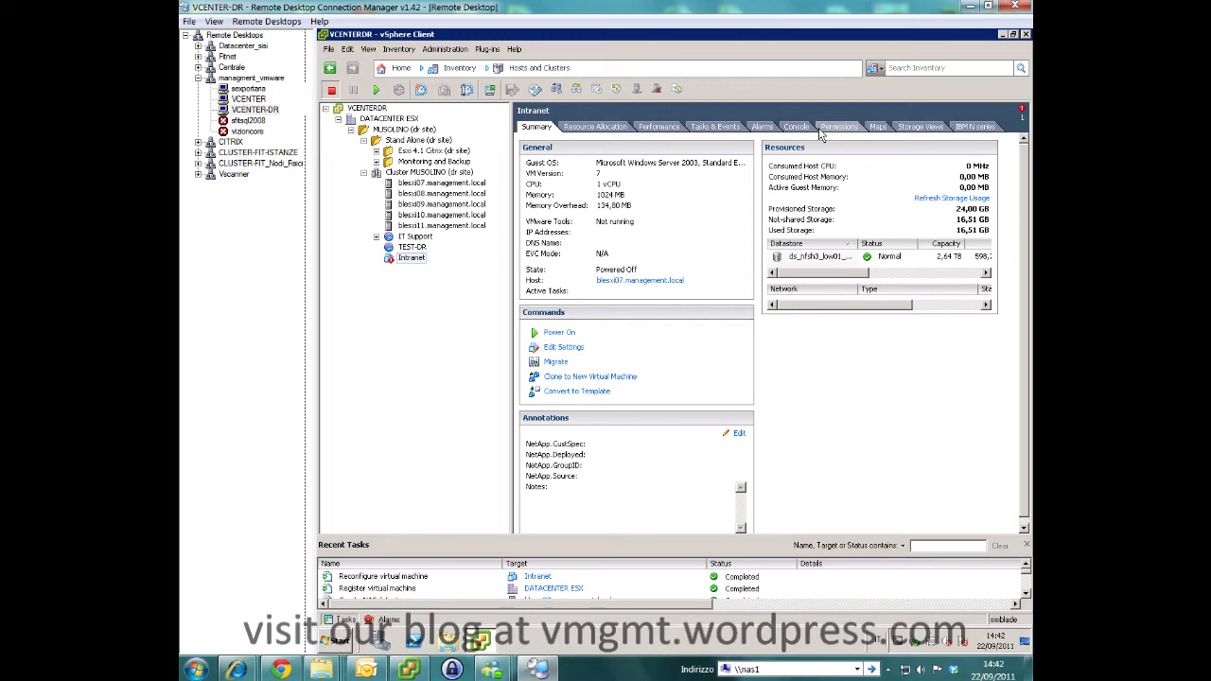
click(764, 127)
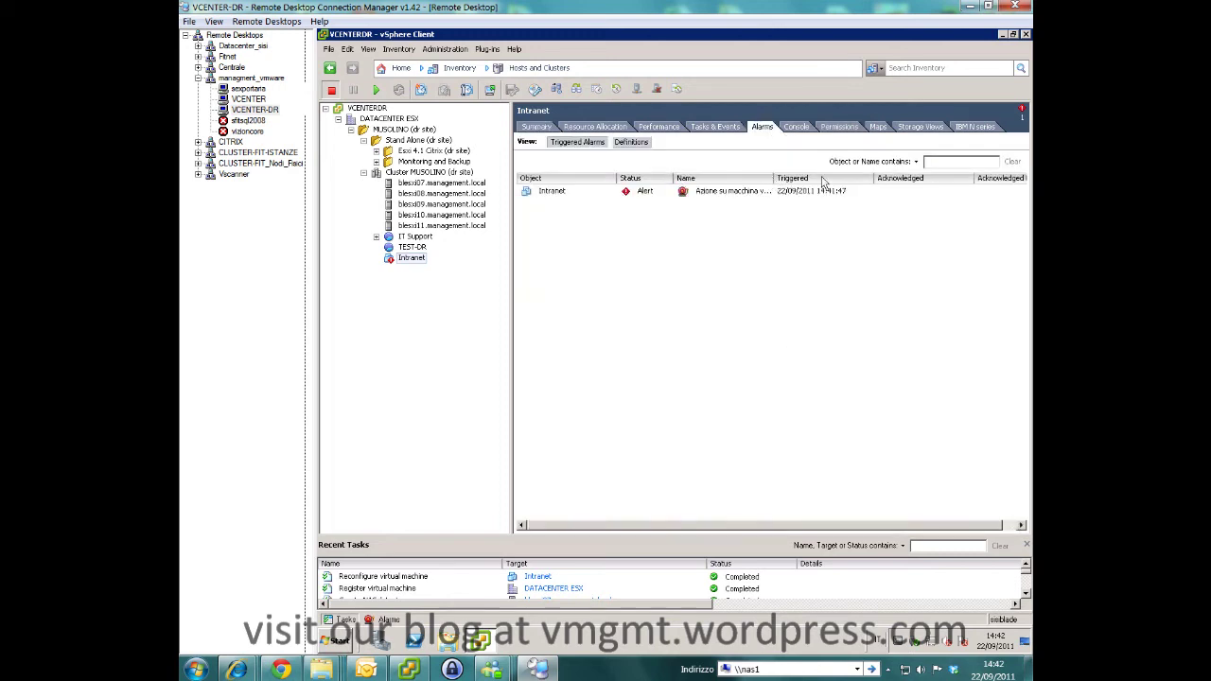
drag(778, 181, 864, 189)
drag(776, 182, 837, 186)
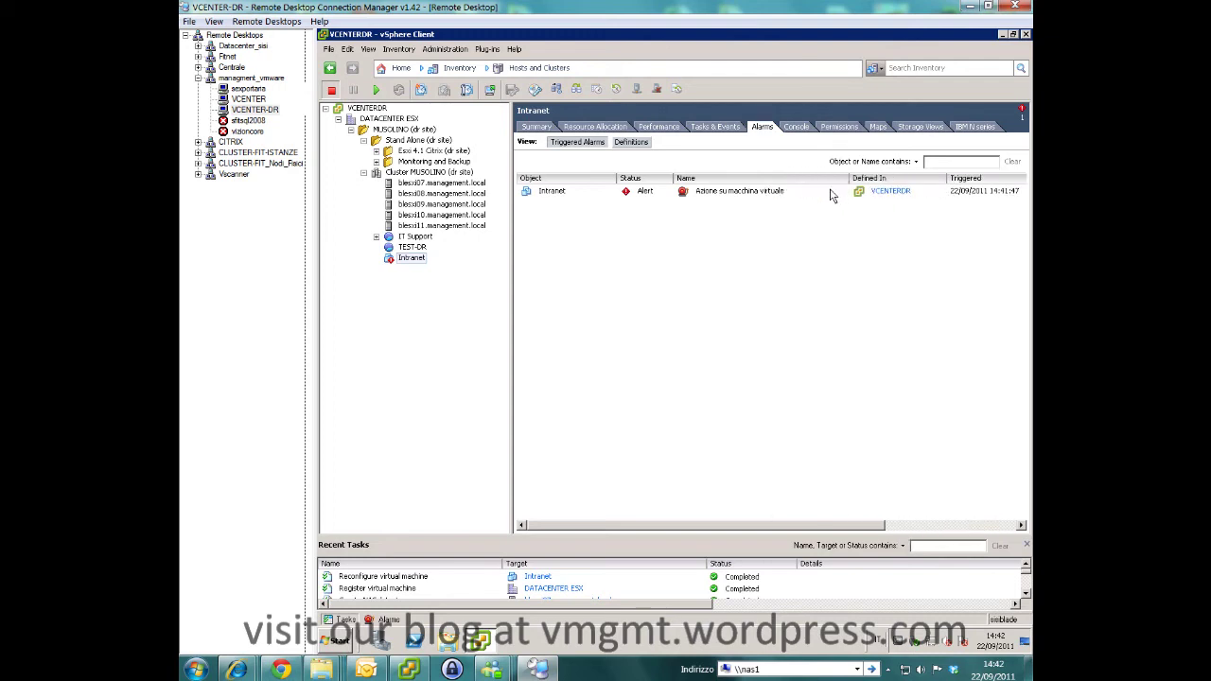
click(711, 195)
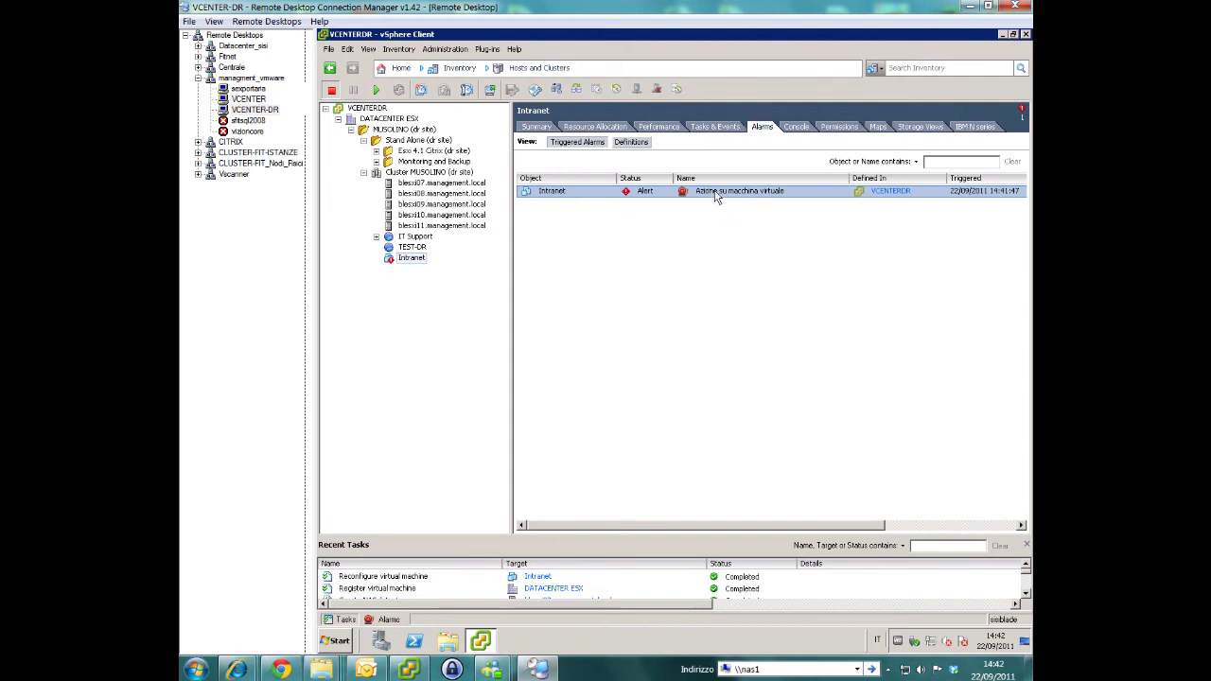
right_click(716, 198)
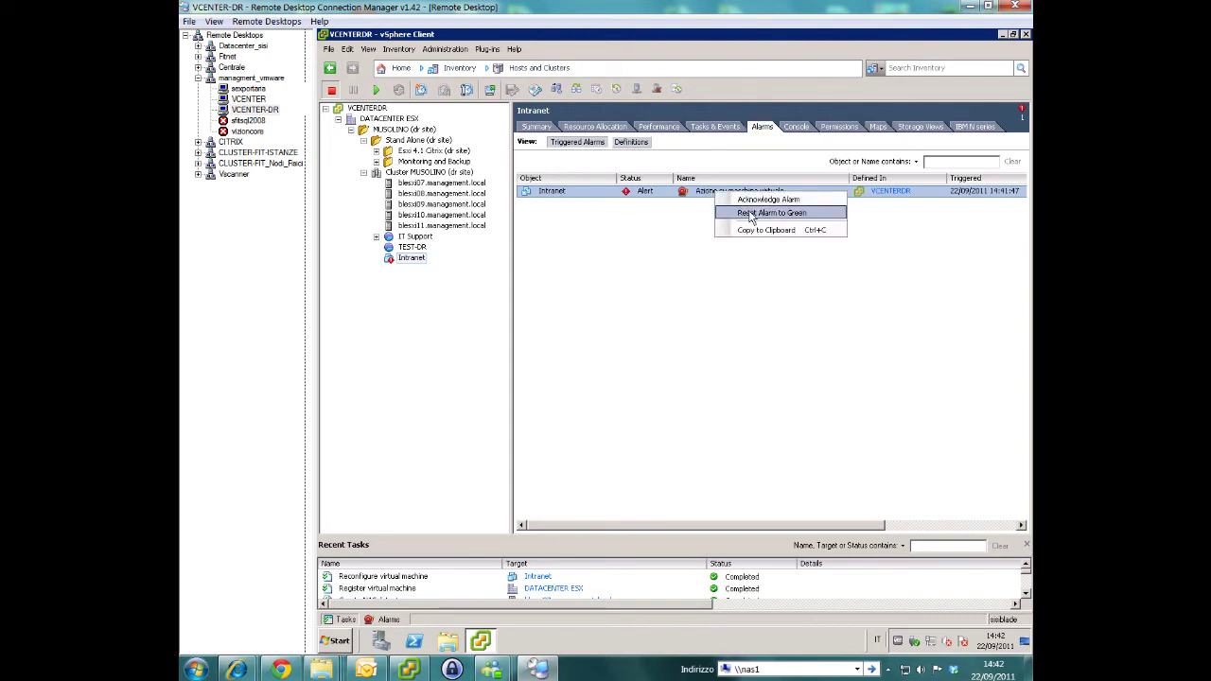
click(750, 212)
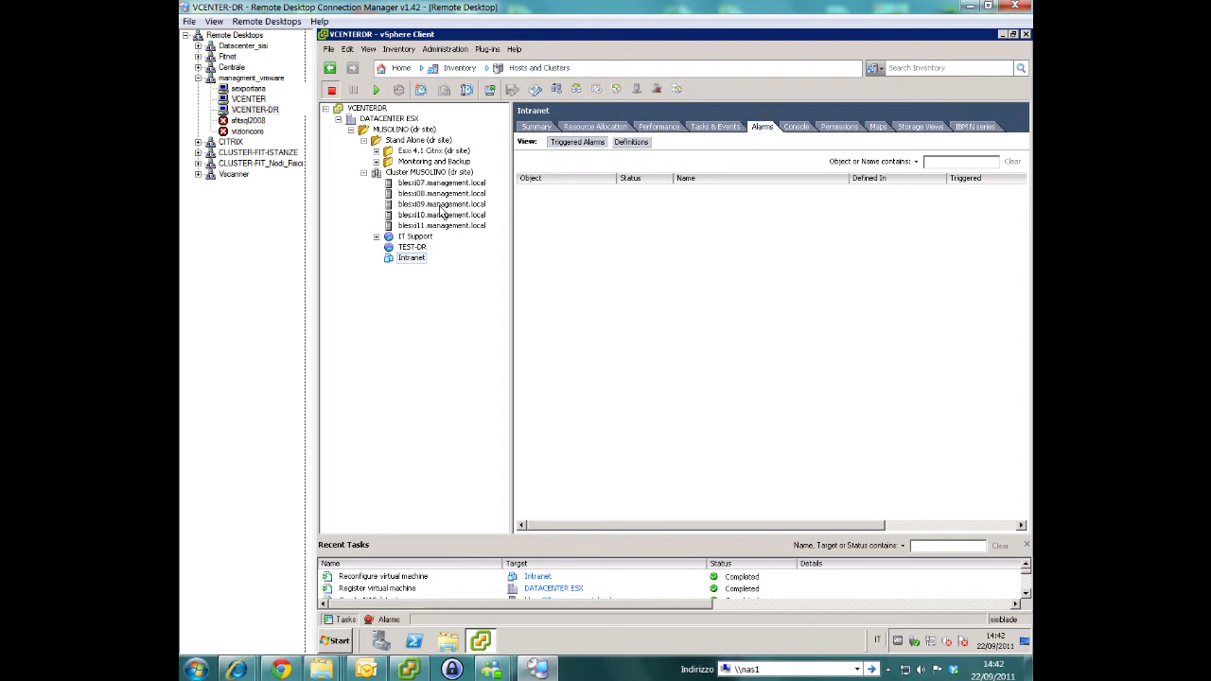
- Return to the sexportaria session and proceed to the VM list for setting the network adapters
click(249, 90)
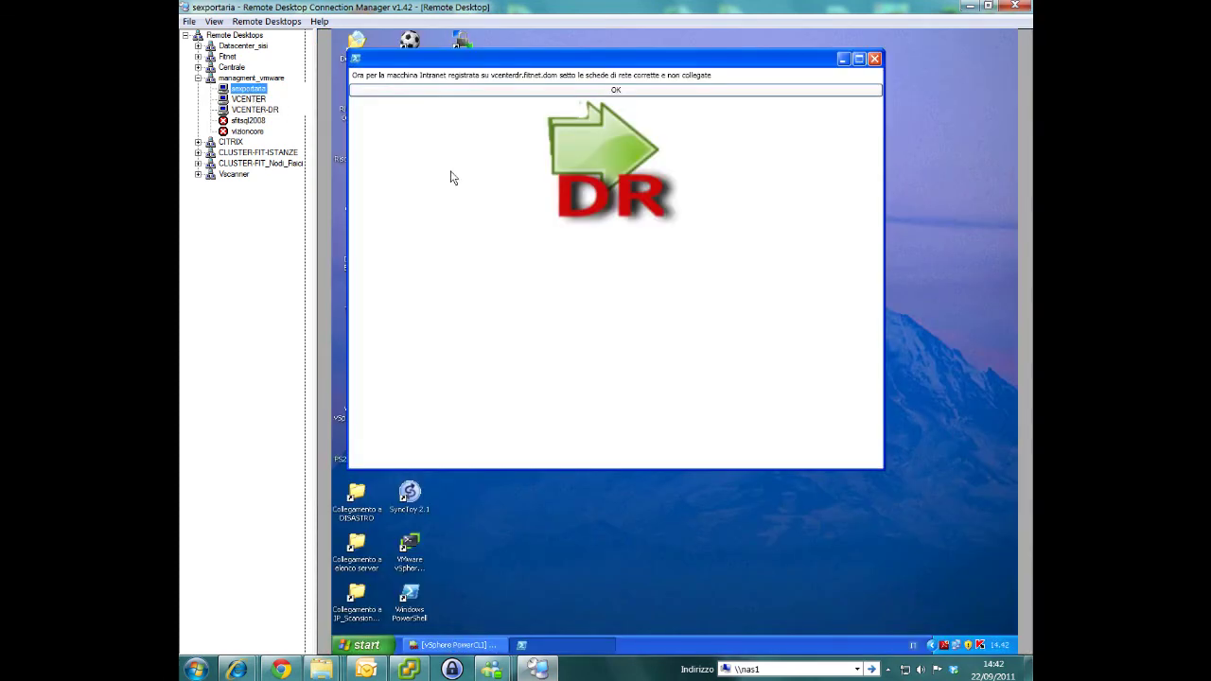
click(590, 91)
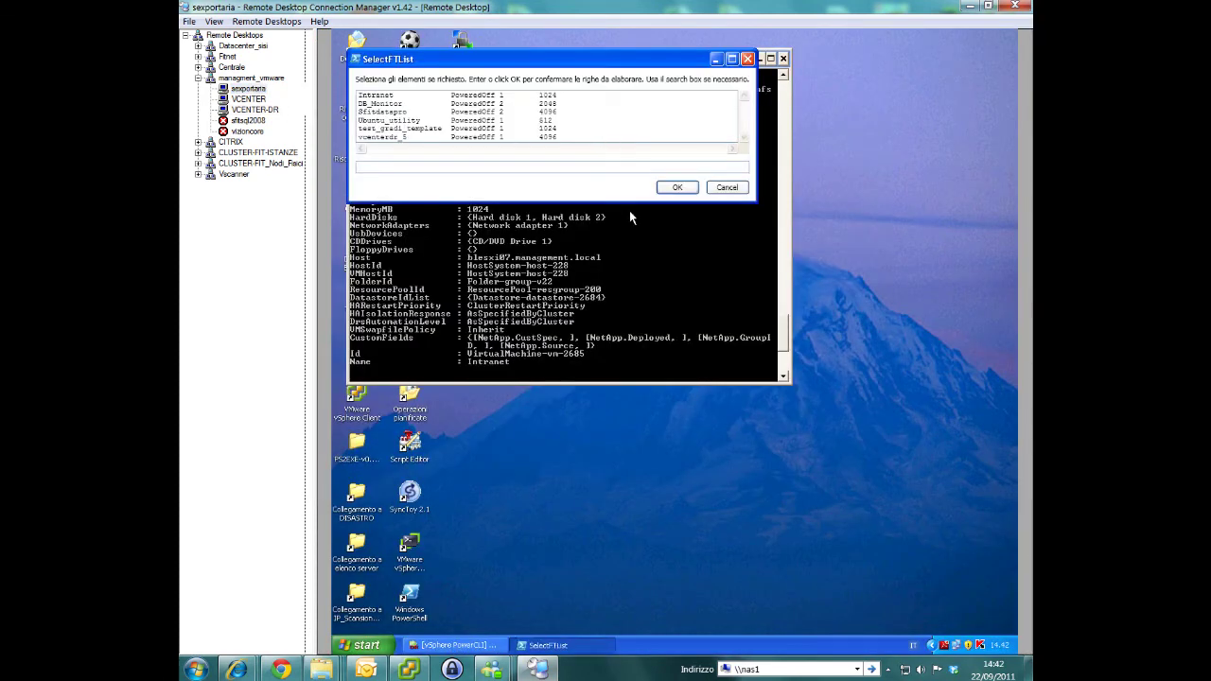
drag(564, 57, 747, 160)
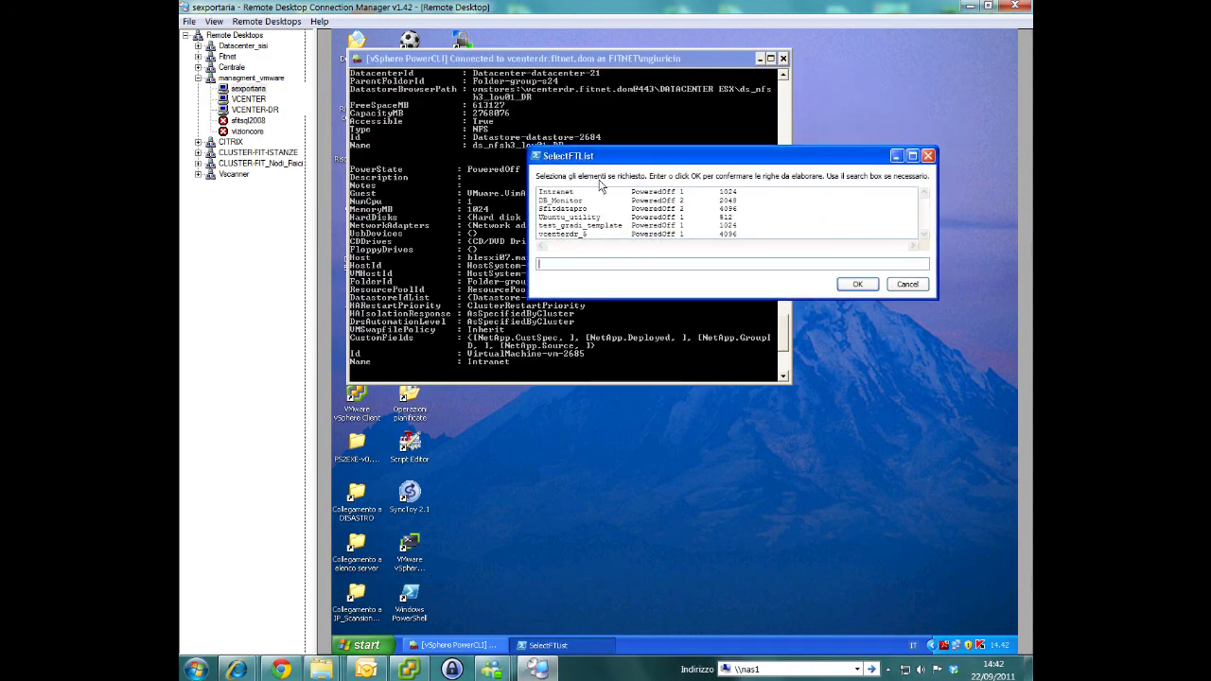
click(576, 265)
text(intr)
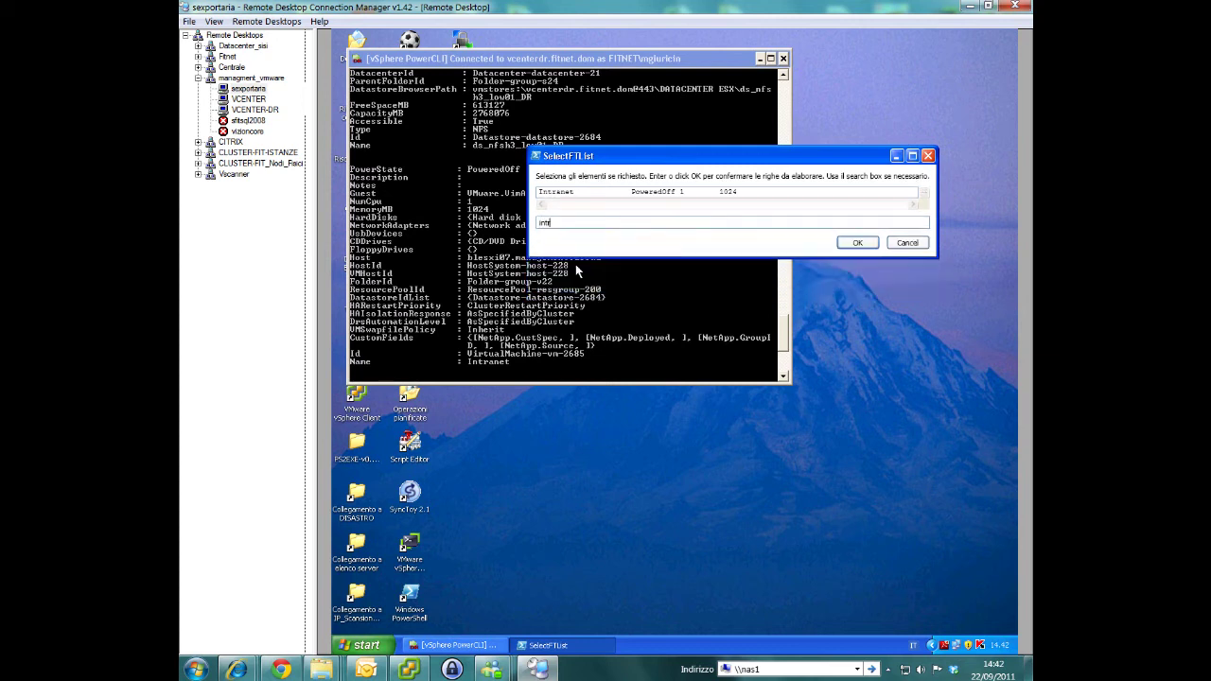
text(anet)
key(BackSpace)
key(BackSpace)
key(BackSpace)
key(BackSpace)
key(BackSpace)
key(BackSpace)
key(BackSpace)
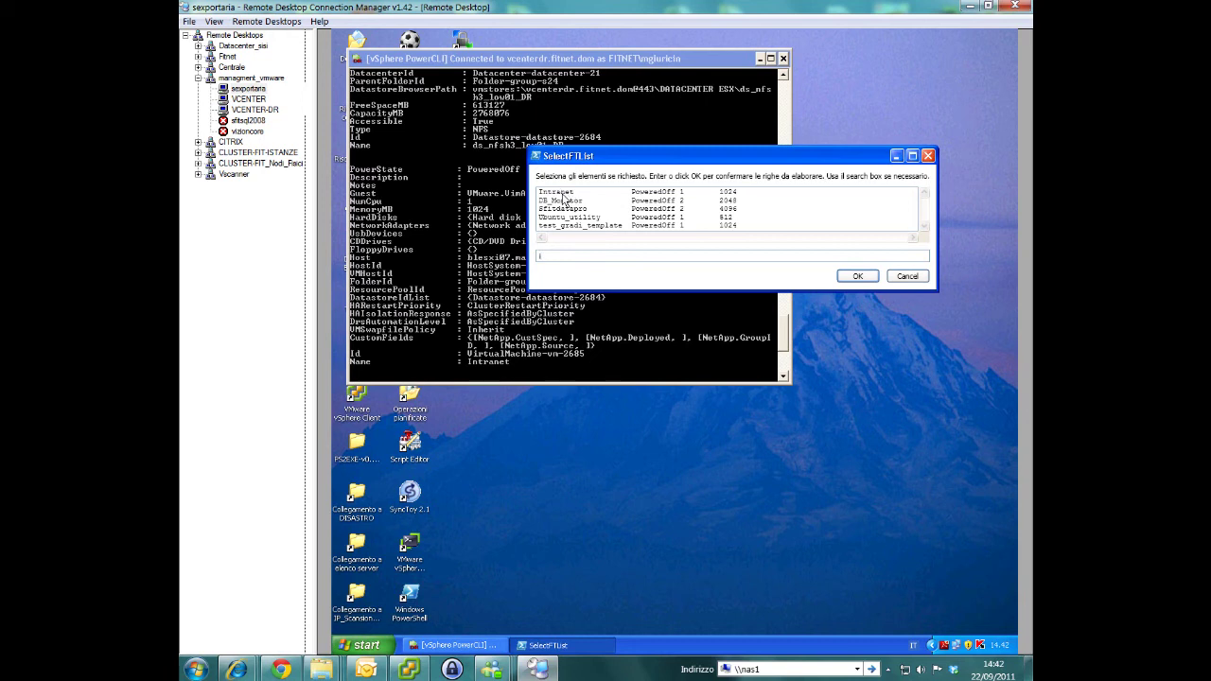
key(BackSpace)
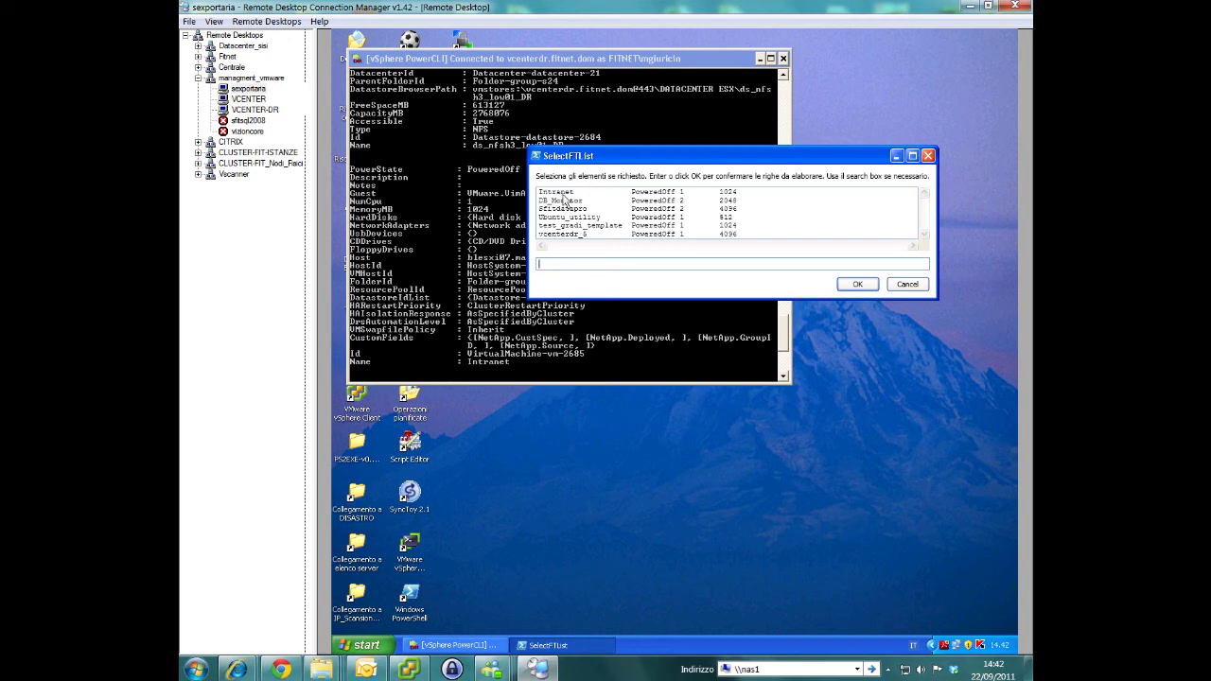
- Select the Intranet VM in the list and confirm it for the network adapter configuration
click(564, 201)
key(Up)
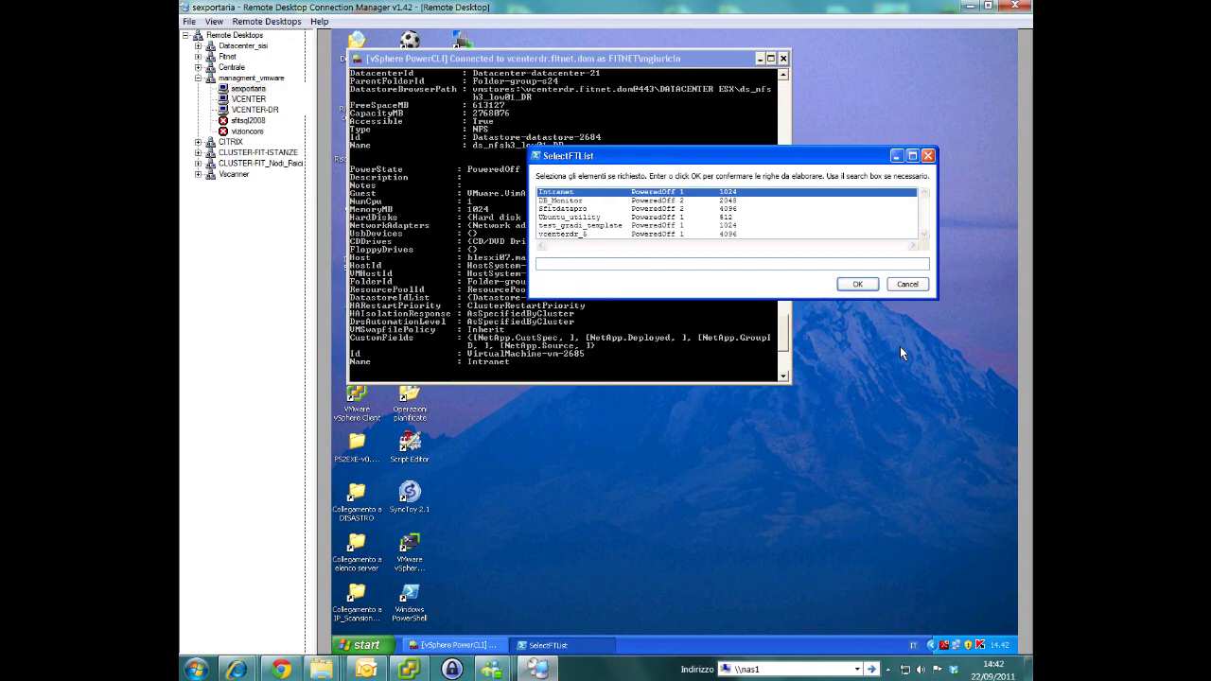
click(857, 285)
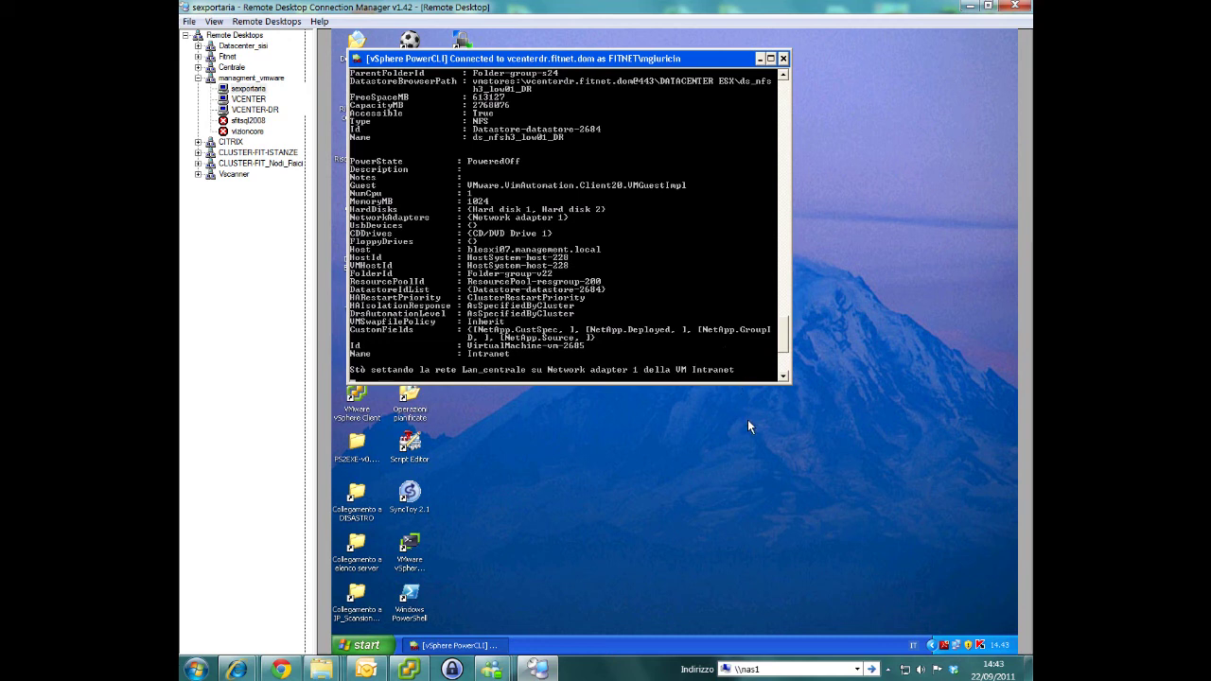
- In the VCENTER-DR session, examine the details and times of the Intranet VM's latest reconfigure task among the recent tasks
click(252, 110)
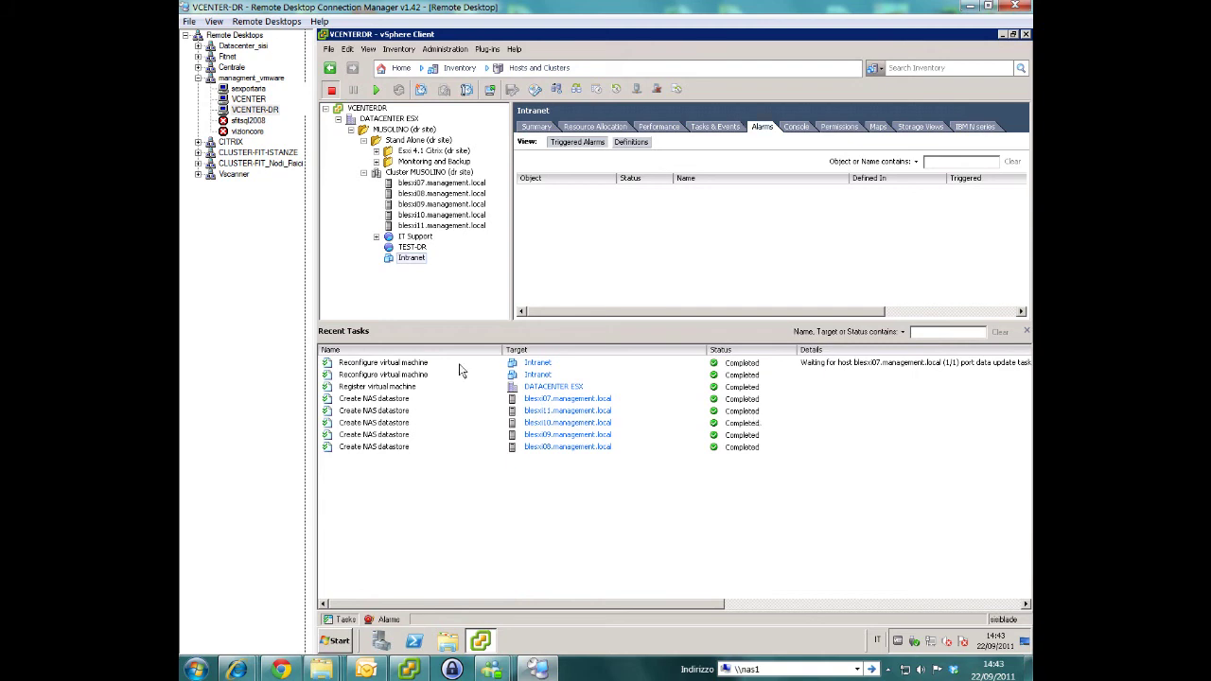
click(388, 364)
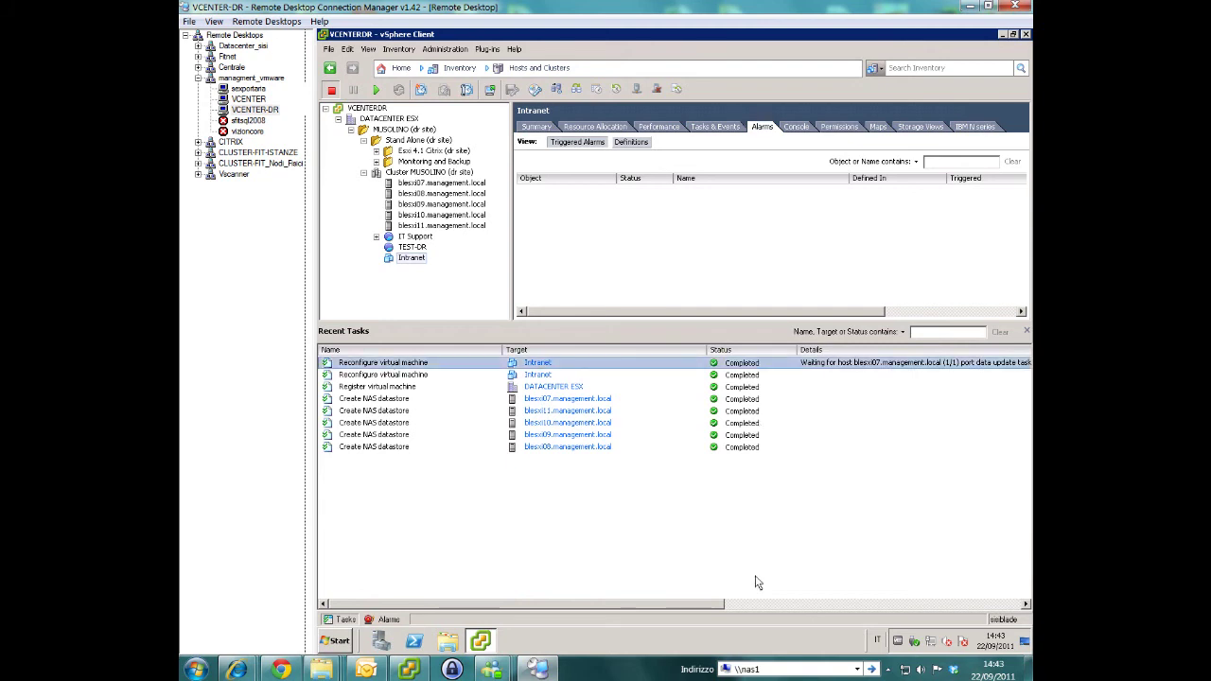
click(812, 605)
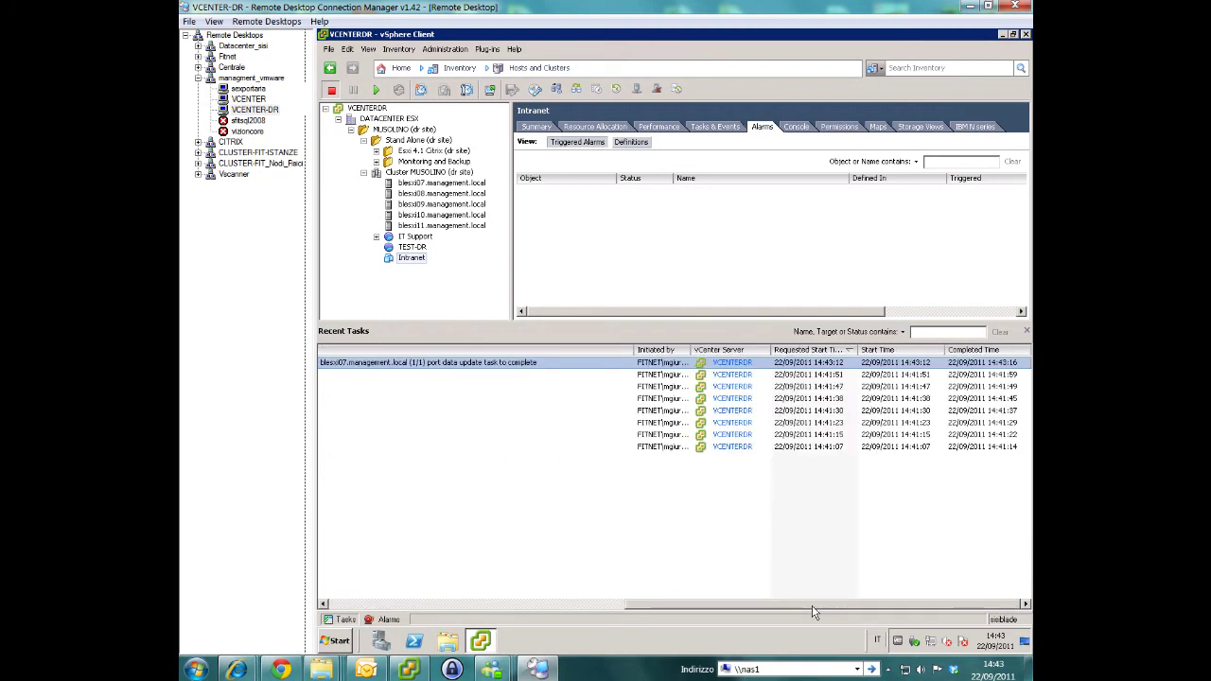
drag(746, 610, 676, 610)
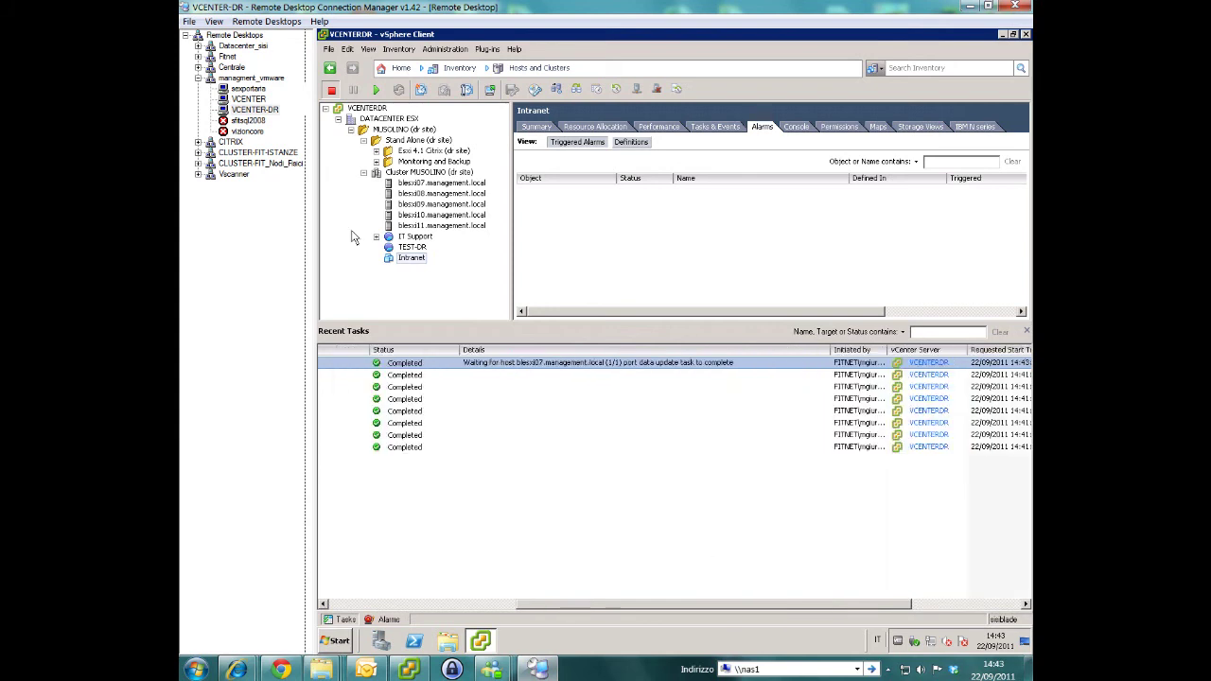
- Open the Intranet VM's settings and examine the connection status and network label of Network adapter 1
right_click(411, 257)
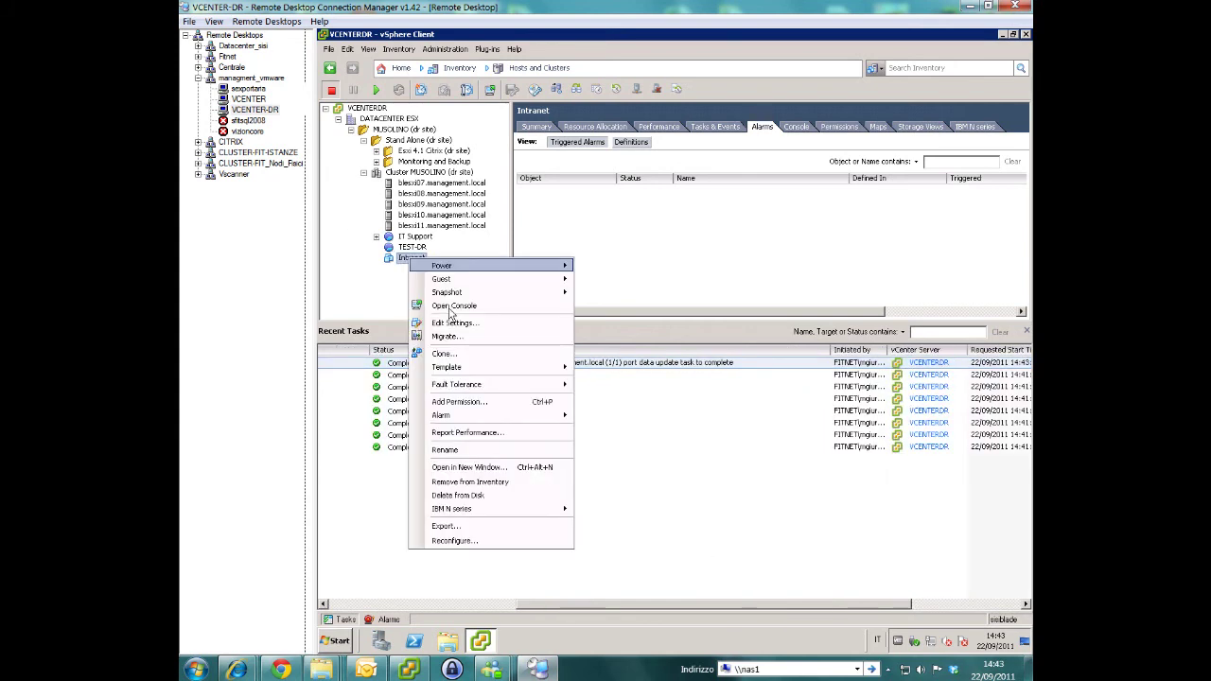
click(450, 328)
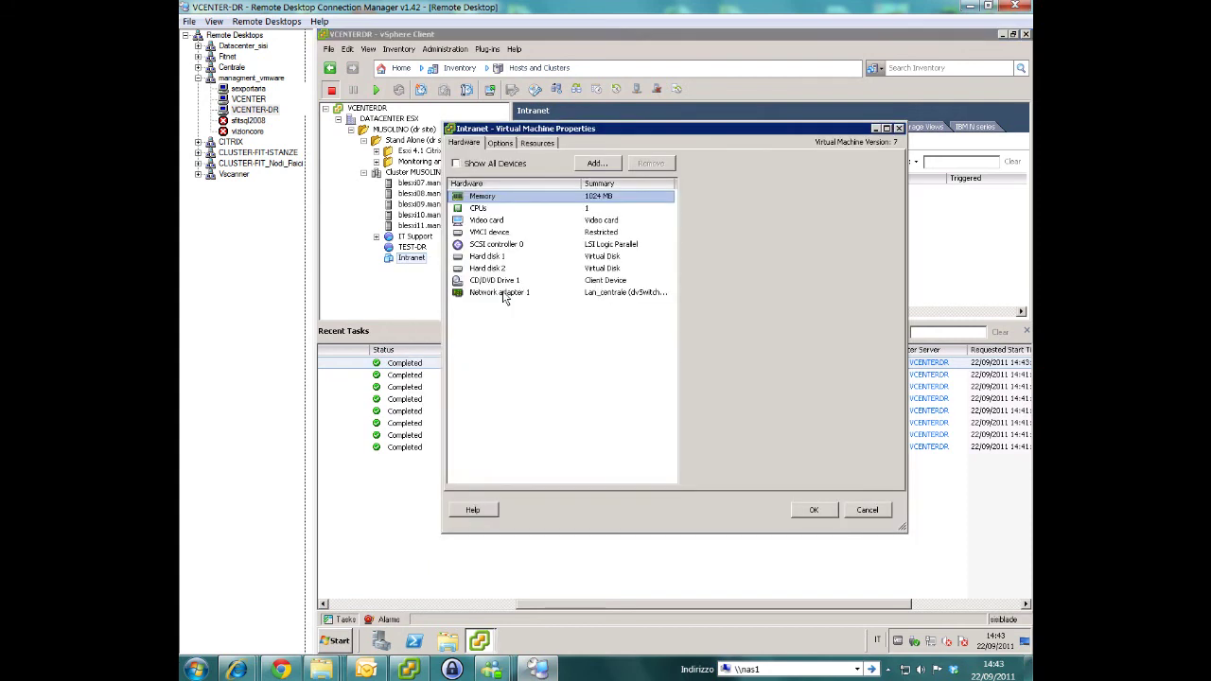
click(501, 293)
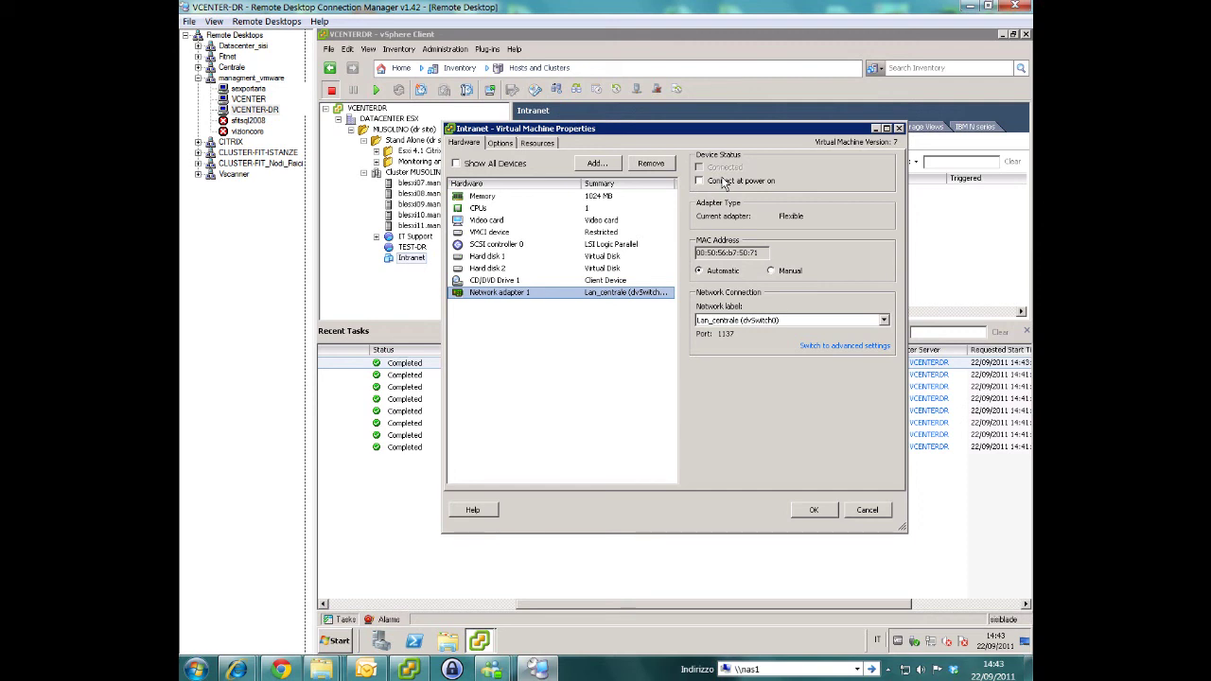
- Return to the sexportaria session and confirm the Intranet VM as the first group of machines to power on
click(248, 88)
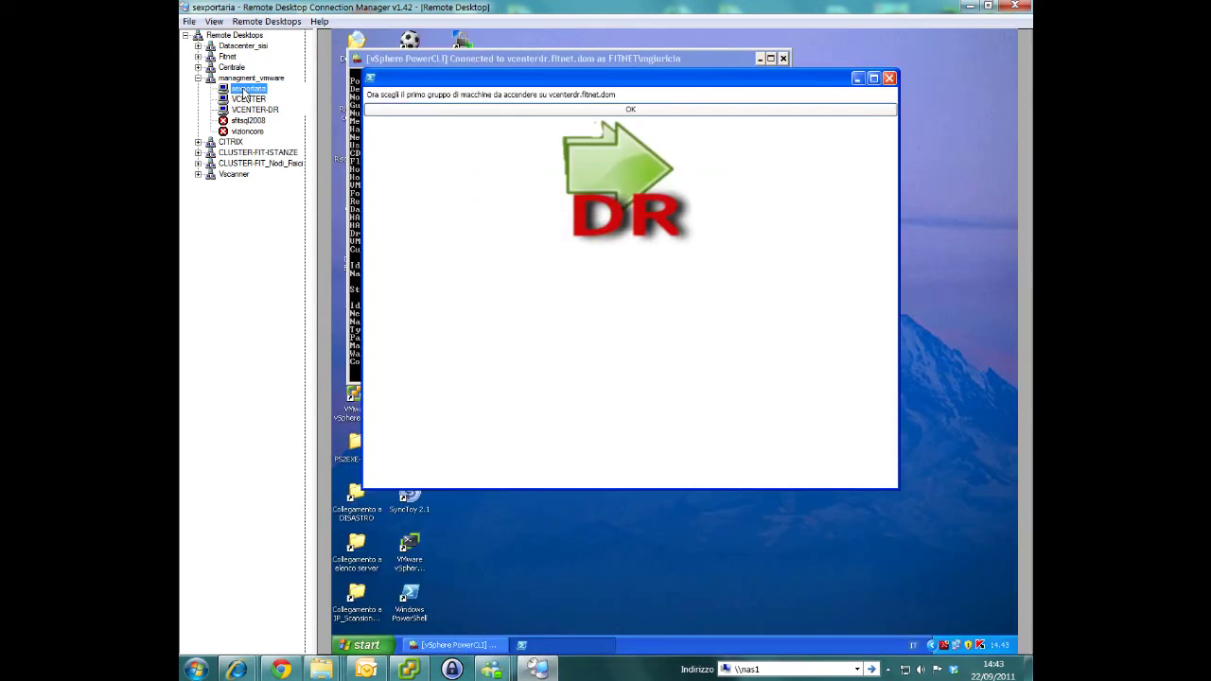
click(577, 109)
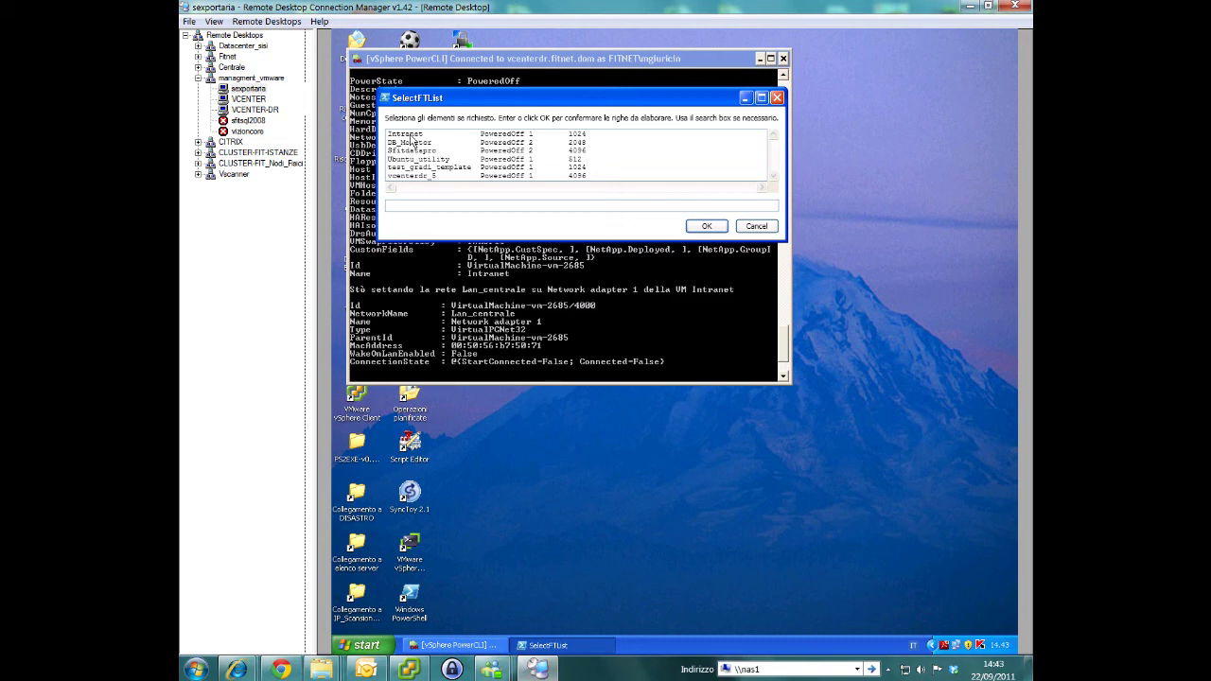
click(410, 134)
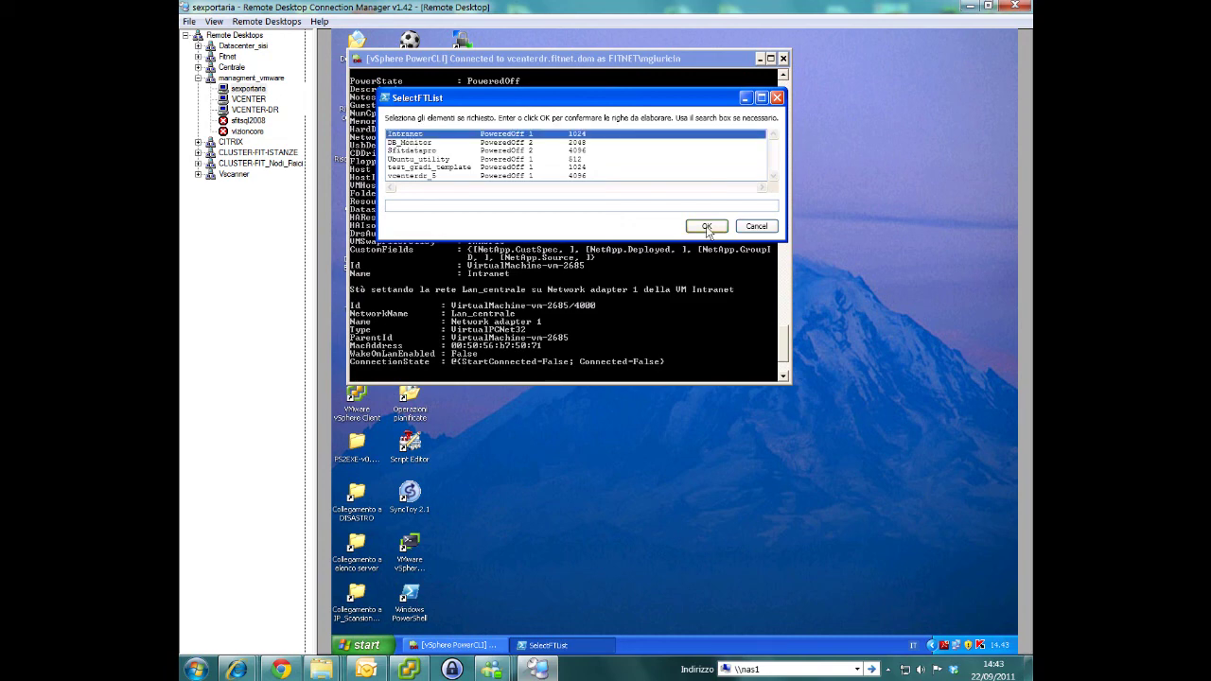
click(706, 226)
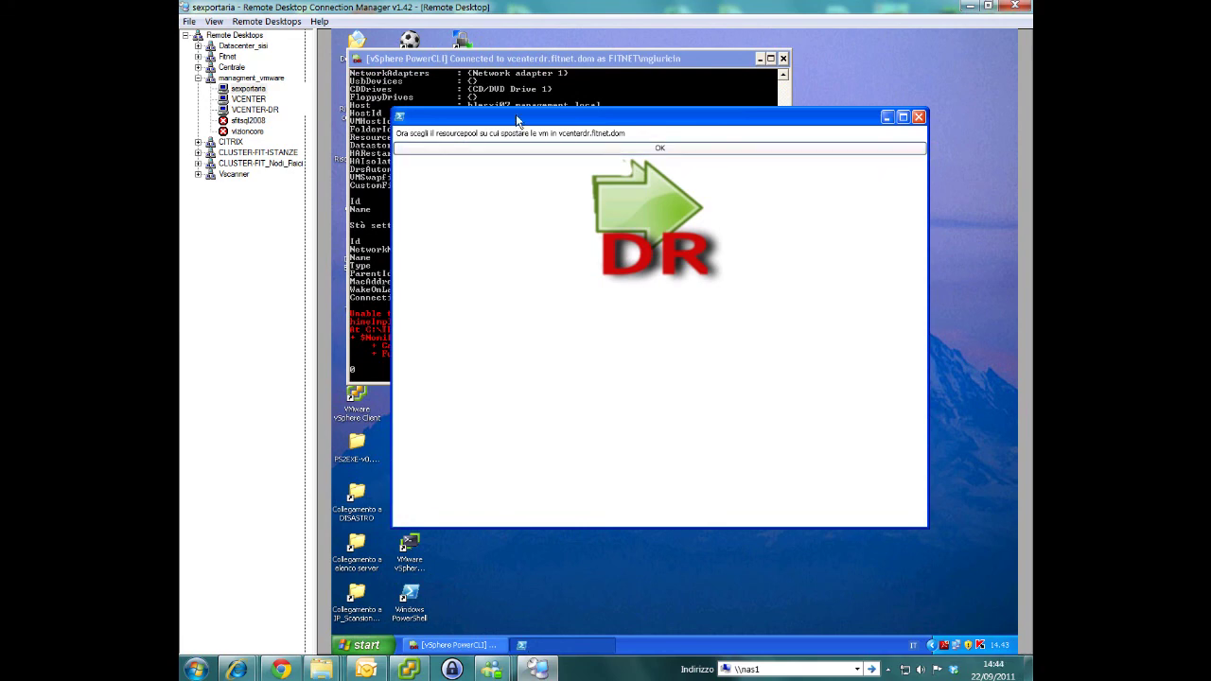
- Proceed to the resource pool list and confirm TEST-DR as the destination pool for the VM
click(520, 148)
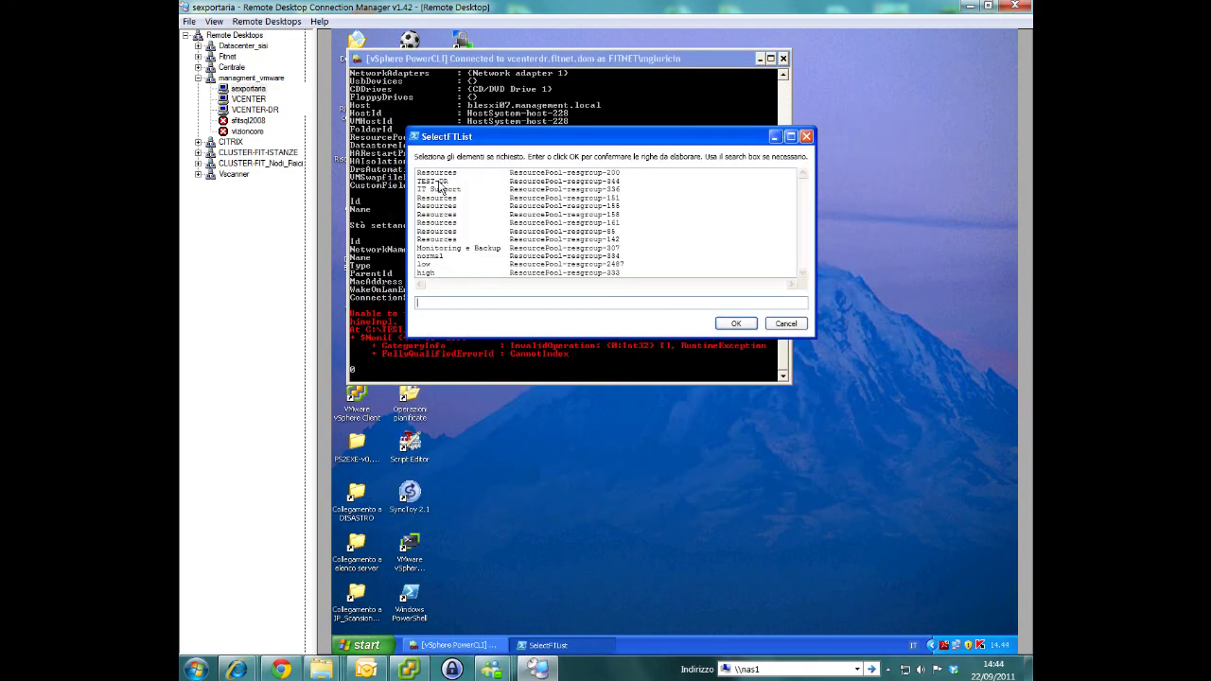
click(438, 182)
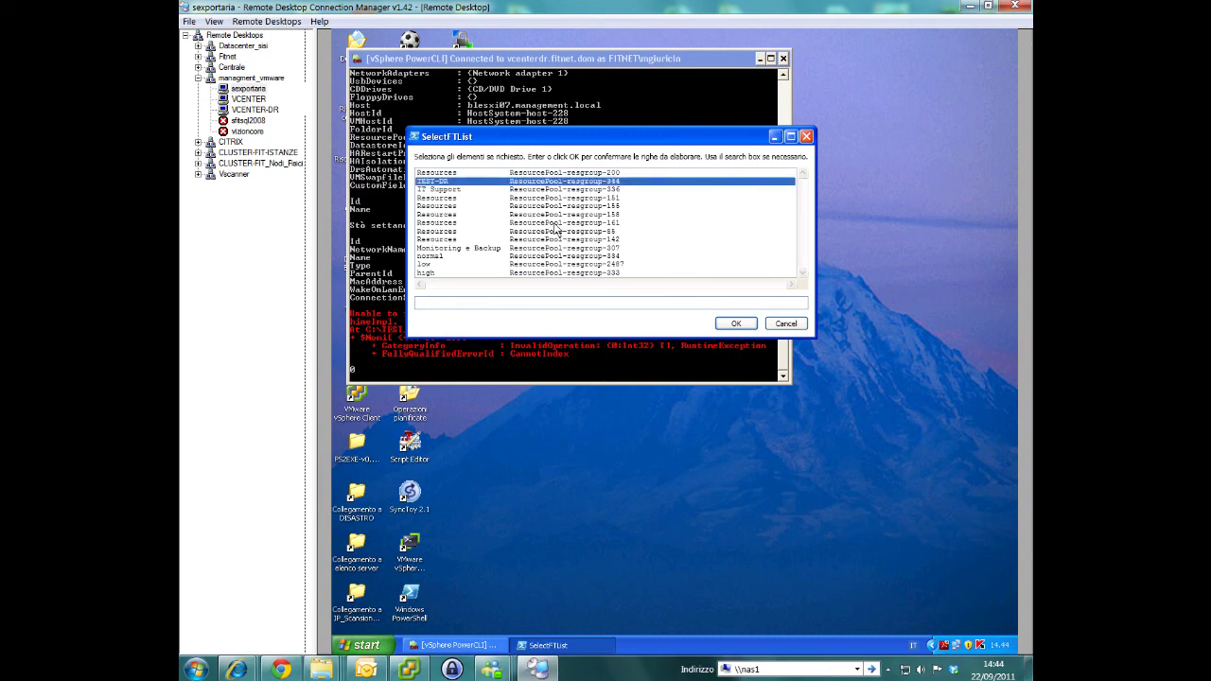
click(731, 322)
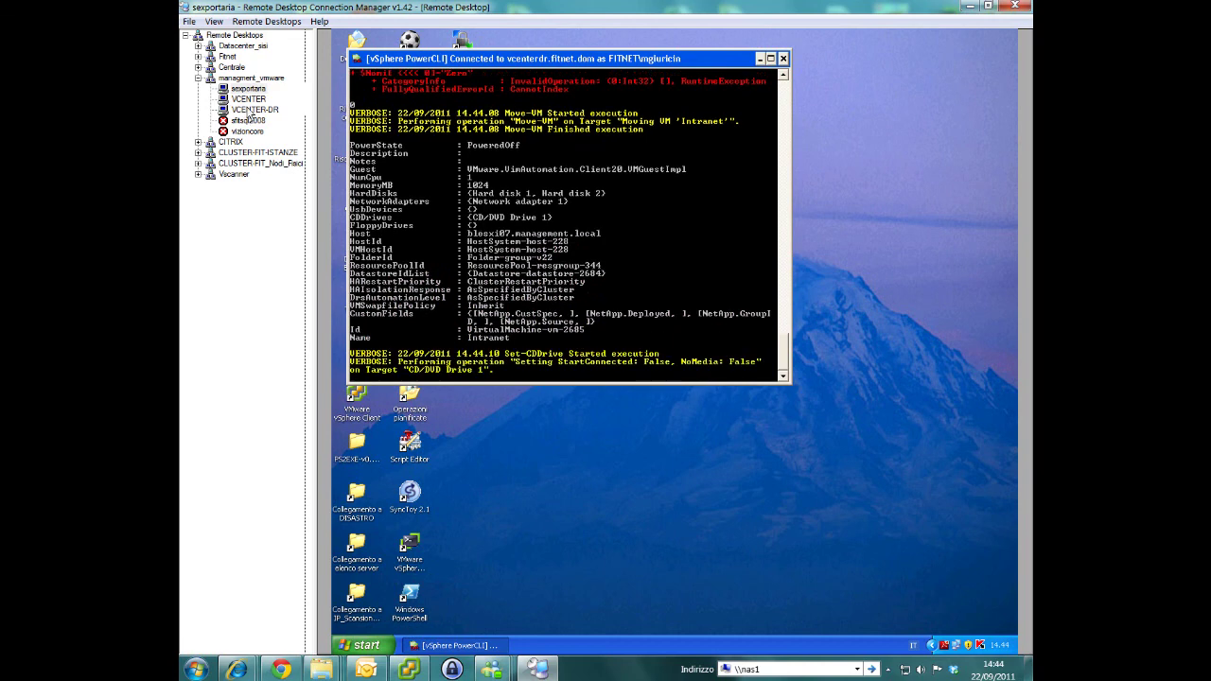
- In the VCENTER-DR session, examine the TEST-DR pool and the recent move, reconfigure and power-on tasks
click(252, 109)
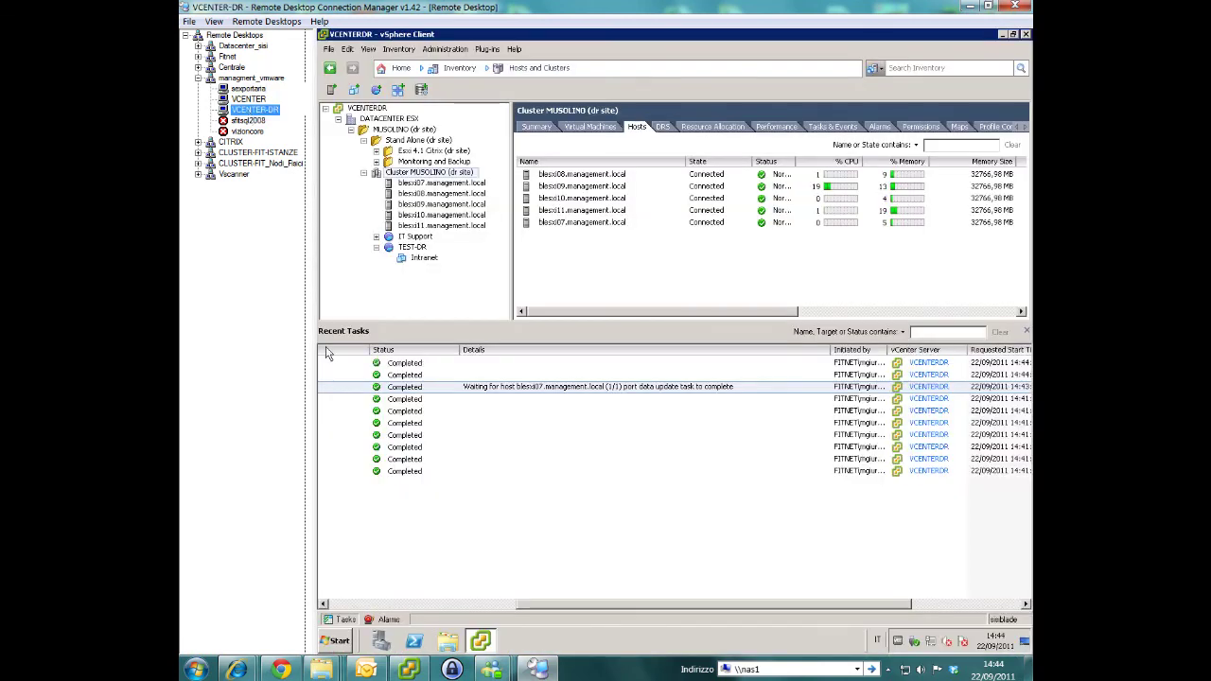
click(412, 247)
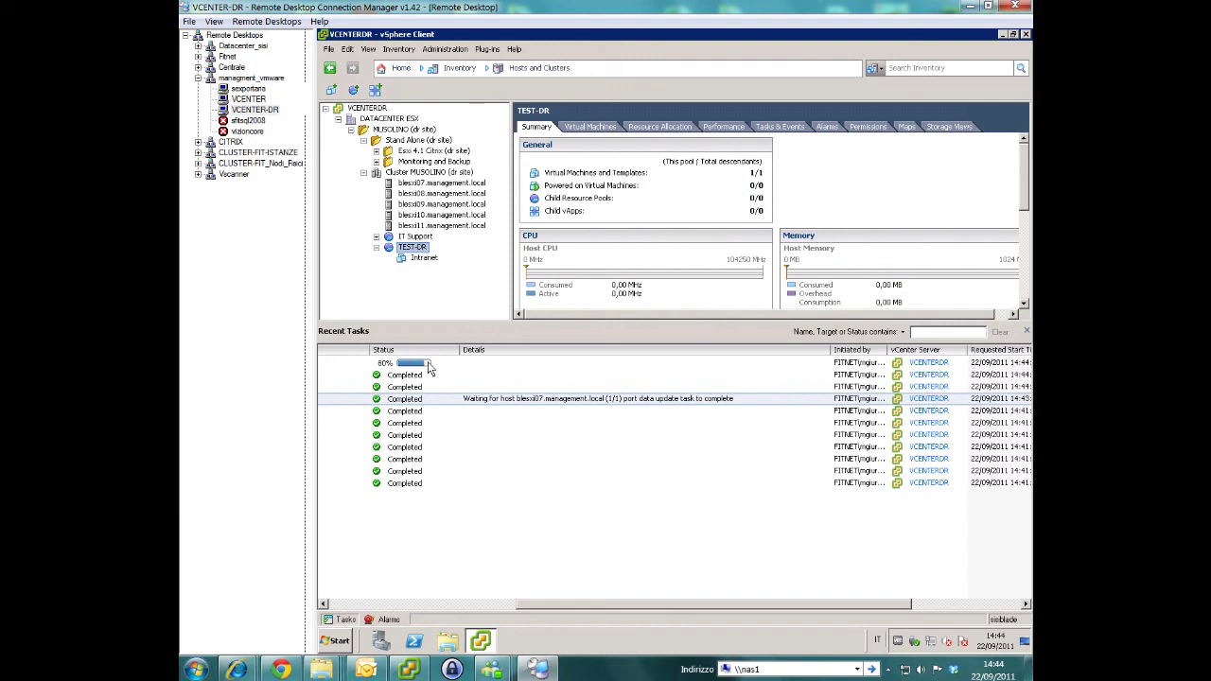
click(409, 604)
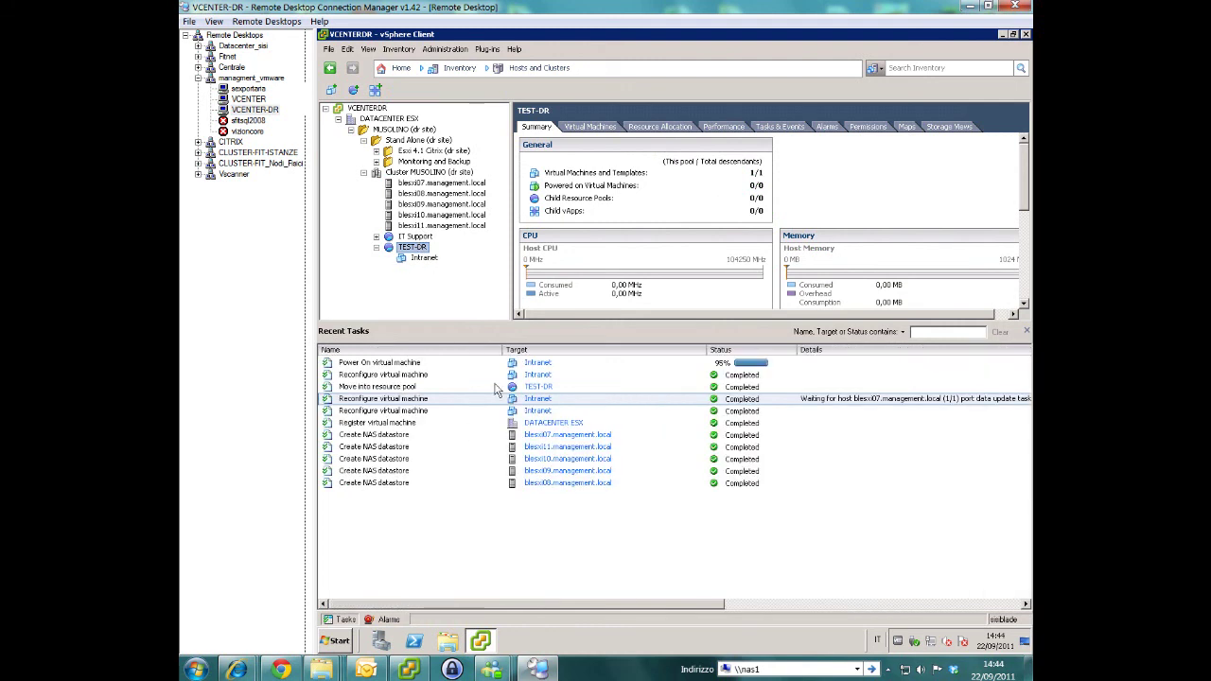
click(388, 386)
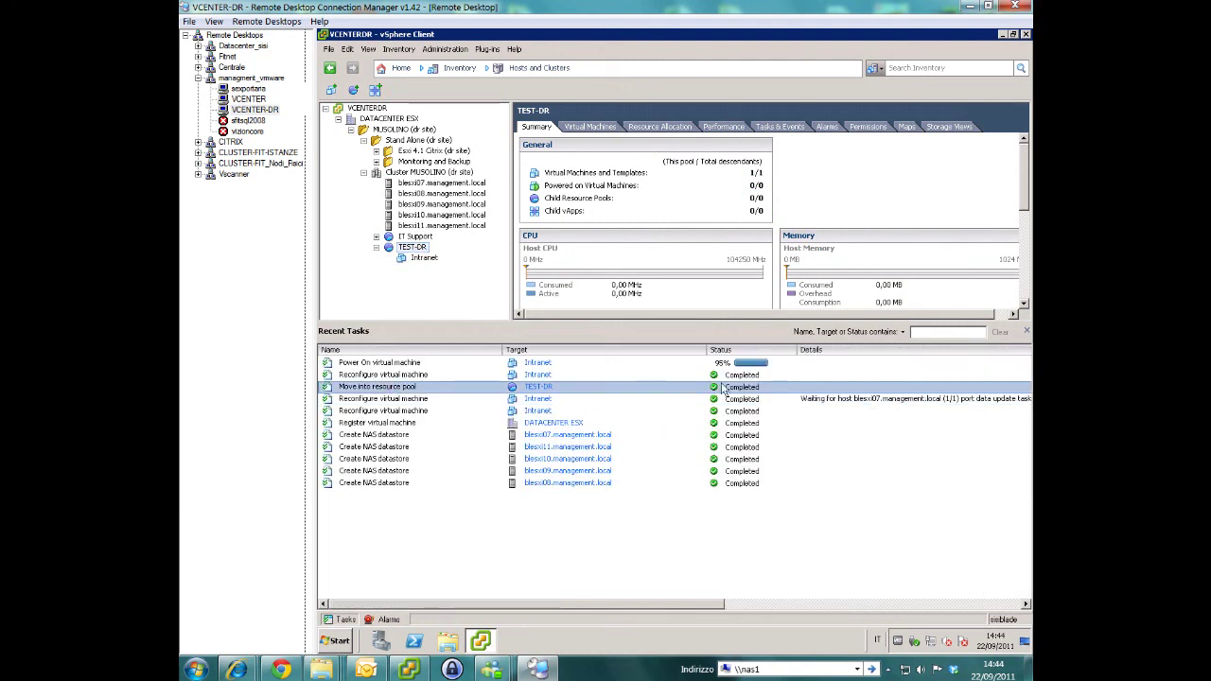
click(388, 376)
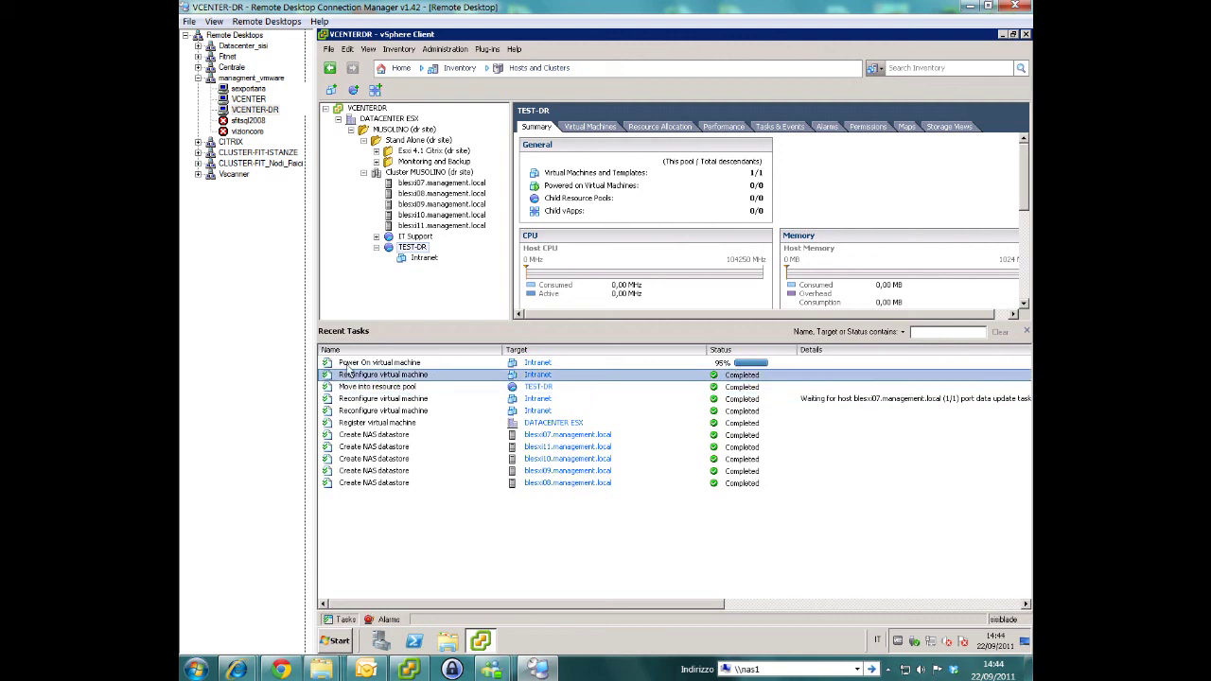
click(349, 365)
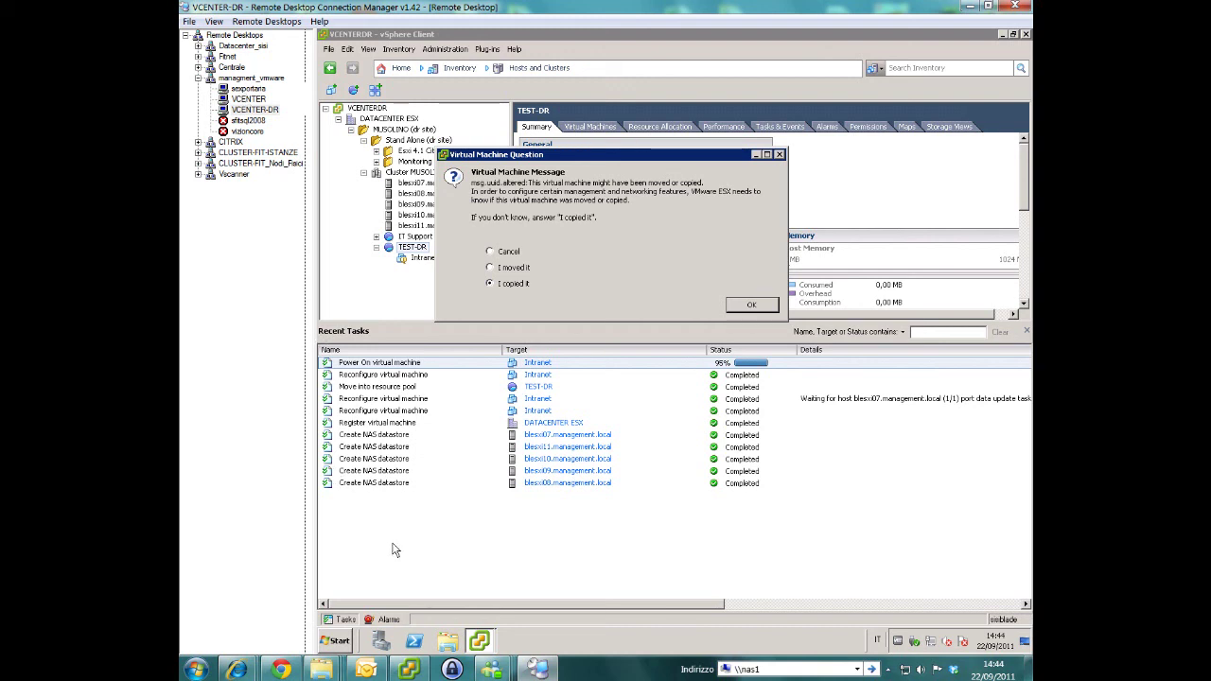
- Answer the Intranet VM's moved-or-copied question with "I copied it" and return to the sexportaria session
key(Return)
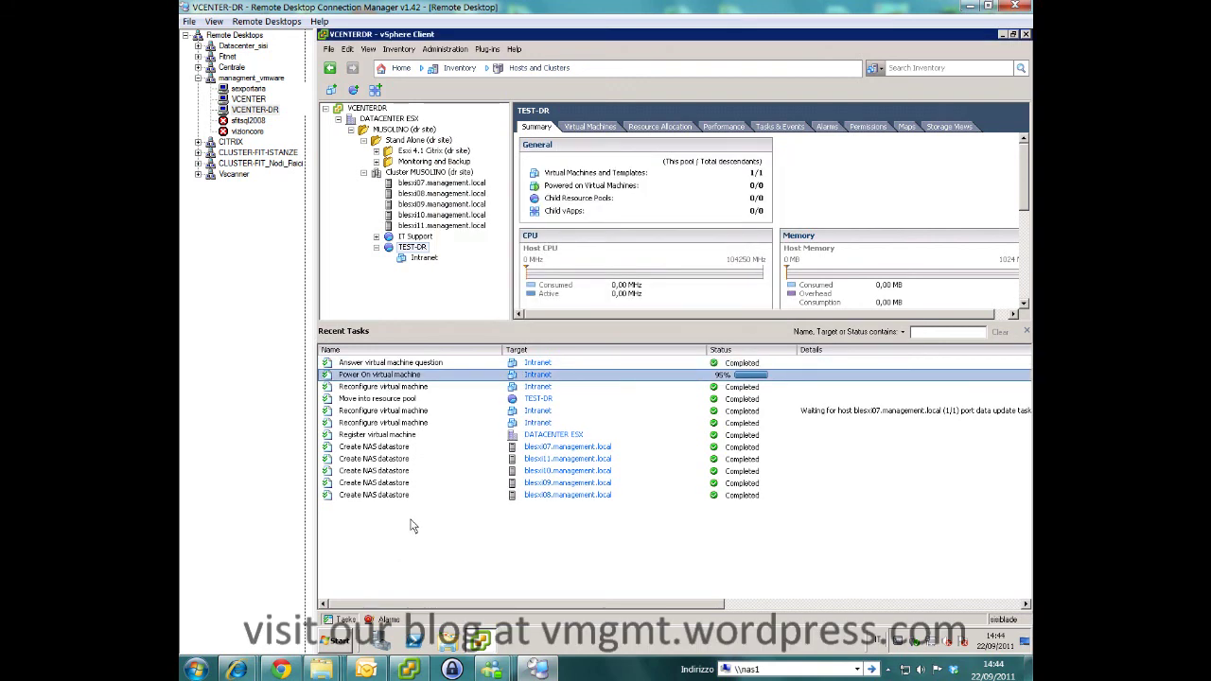
click(384, 365)
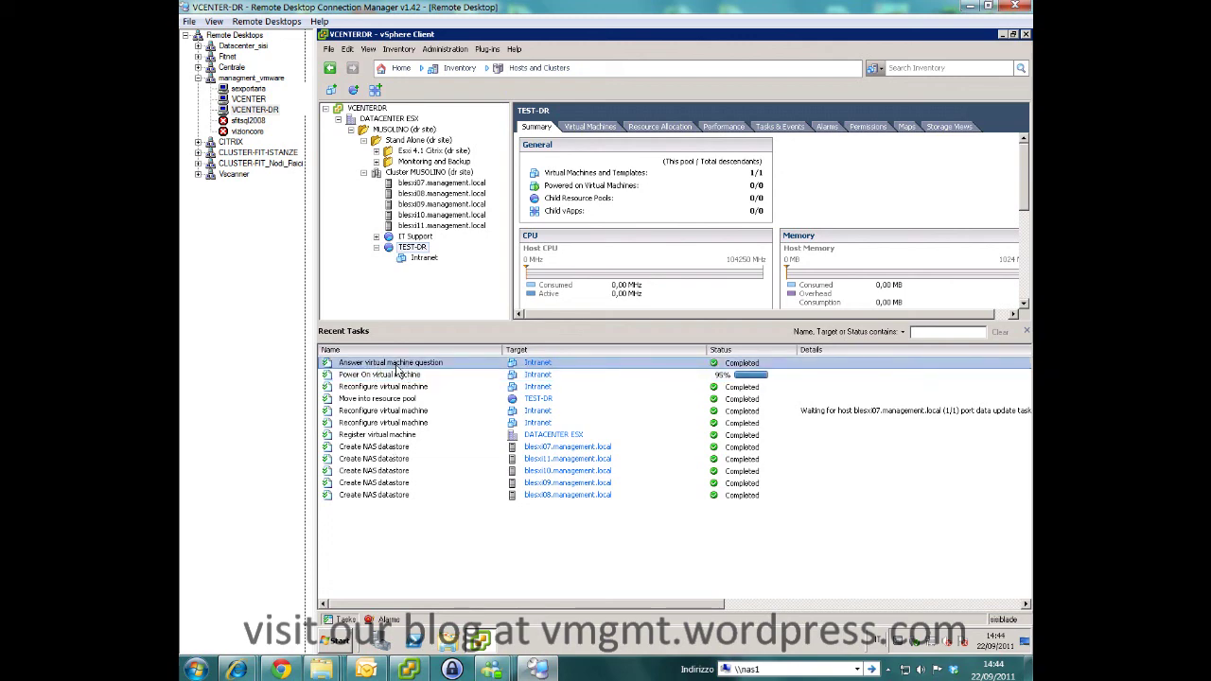
click(247, 88)
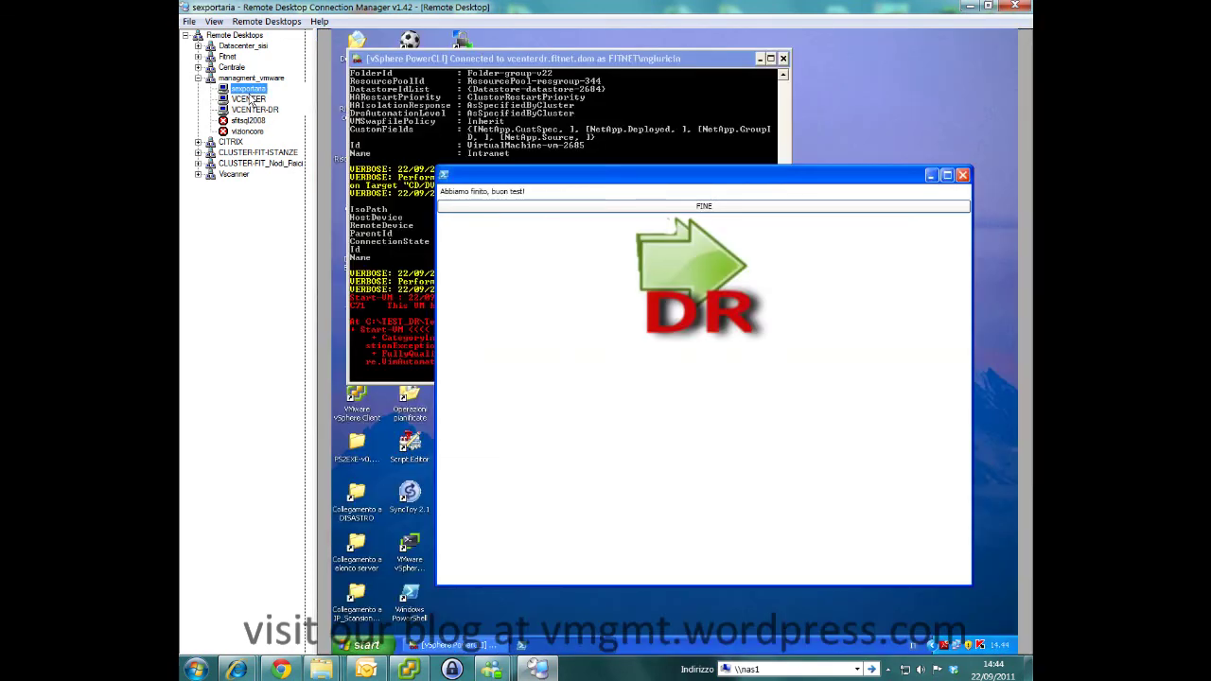